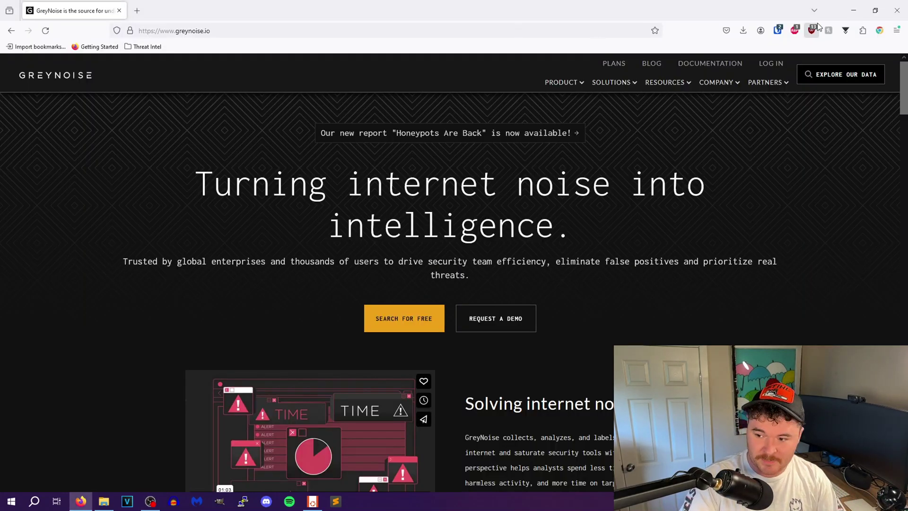
Open viz.greynoise.io in a new tab and go to Sensors, showing the online Home F5 BIG IP sensor.
click(774, 60)
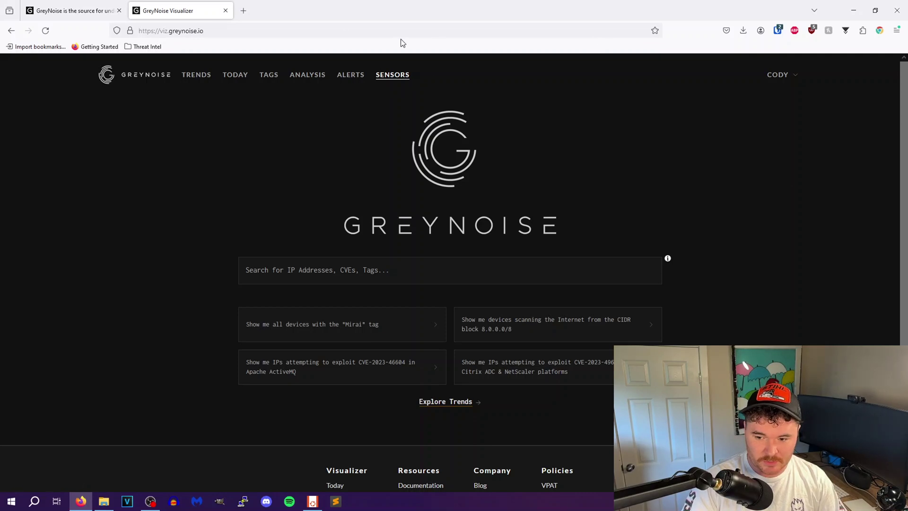
click(385, 78)
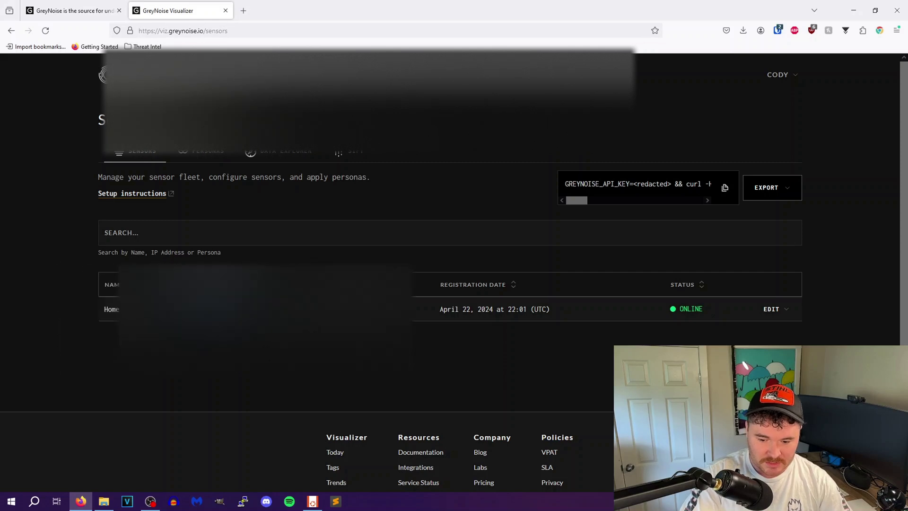
click(244, 11)
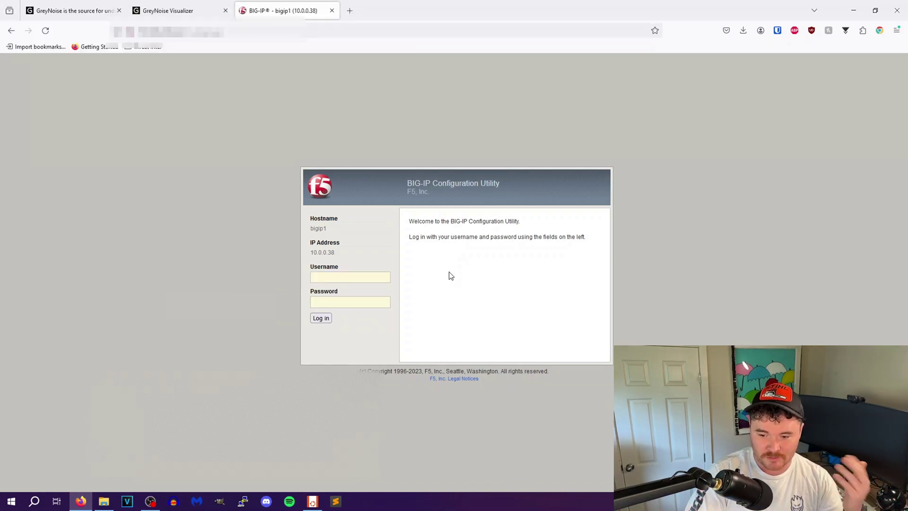
click(332, 10)
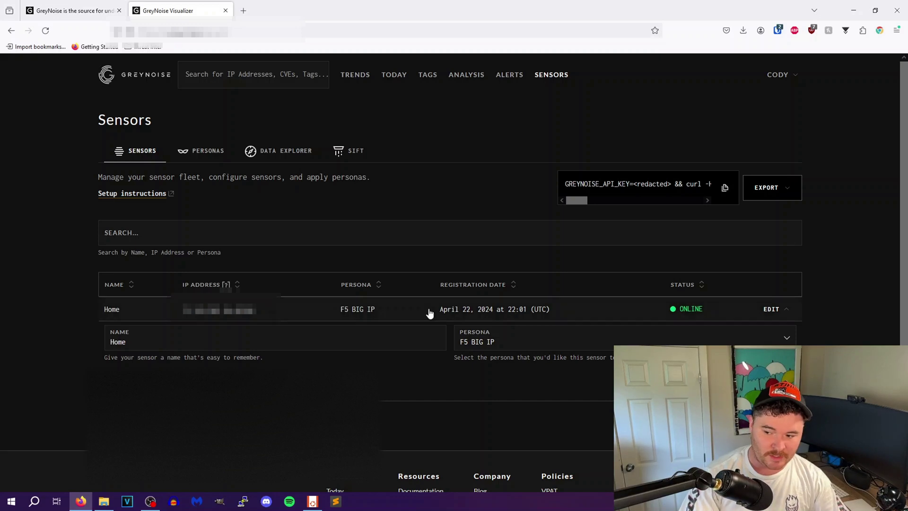
Expand the Home sensor row to show its name 'Home' and F5 BIG IP persona settings.
drag(579, 199, 570, 201)
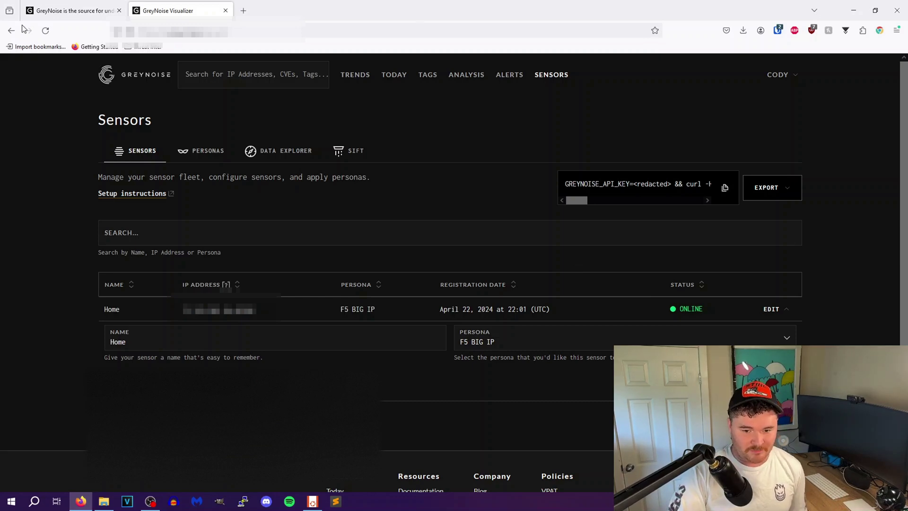
Reload the Sensors page three times until the Home sensor is listed with settings collapsed.
click(43, 34)
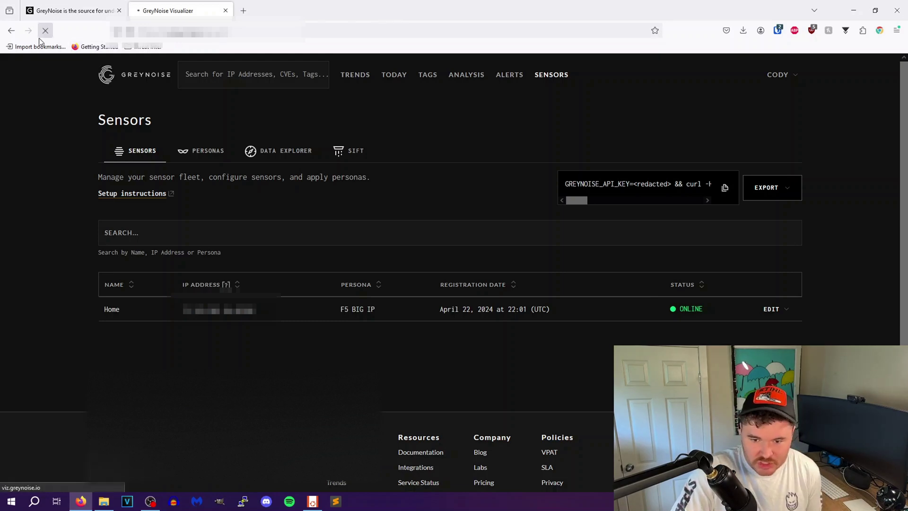
click(46, 31)
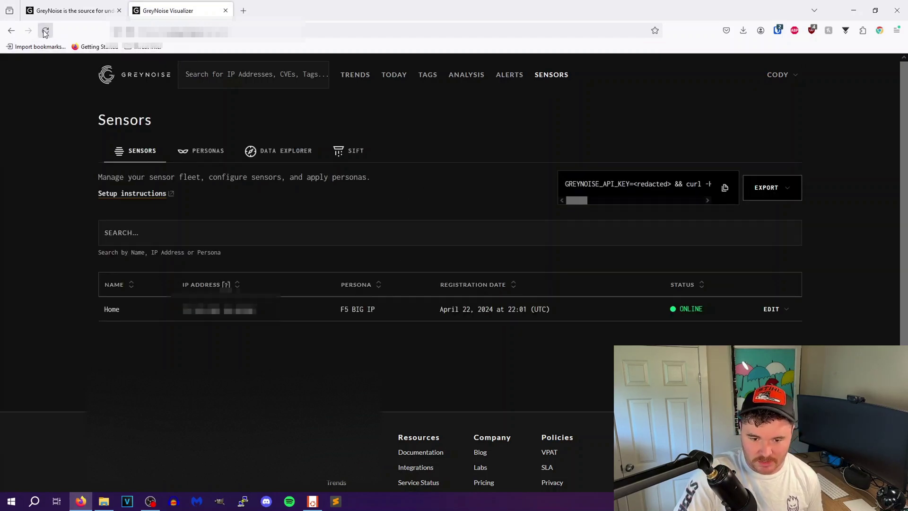
click(45, 30)
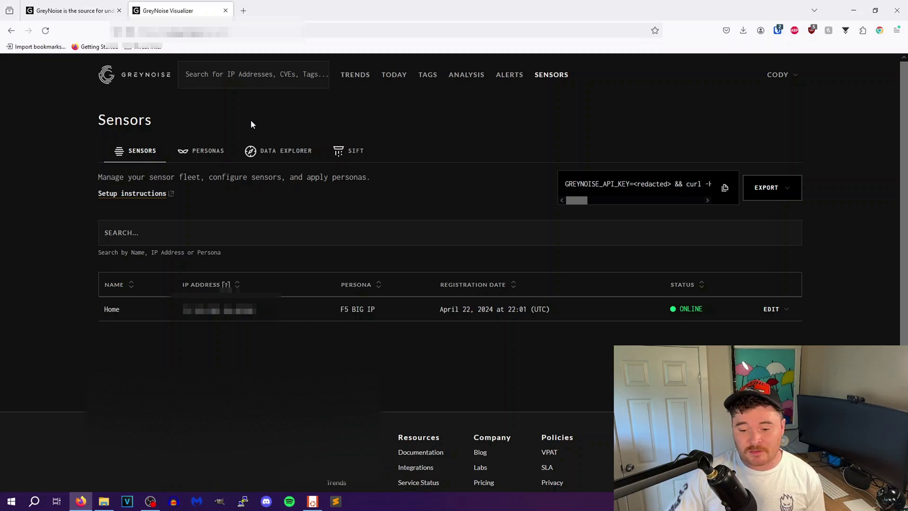
Open the PCAP export data explorer, keeping All sensors selected for export.
click(266, 151)
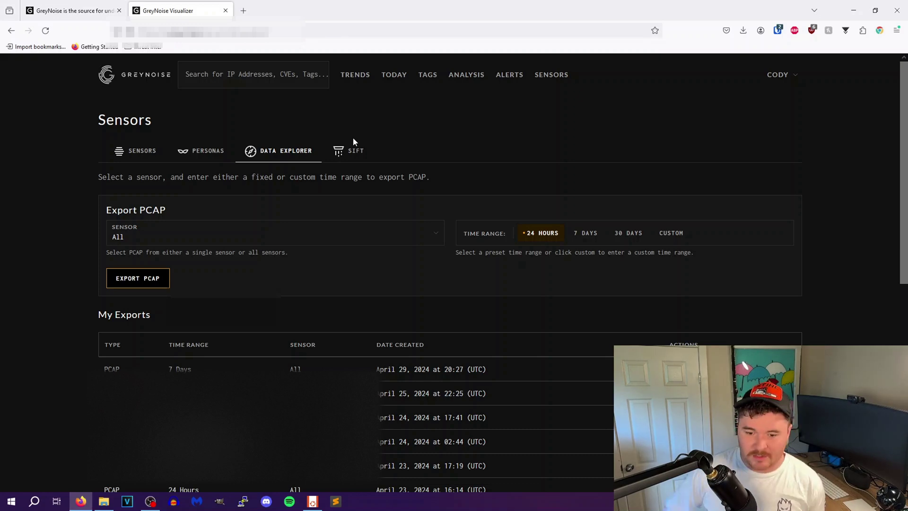
click(133, 239)
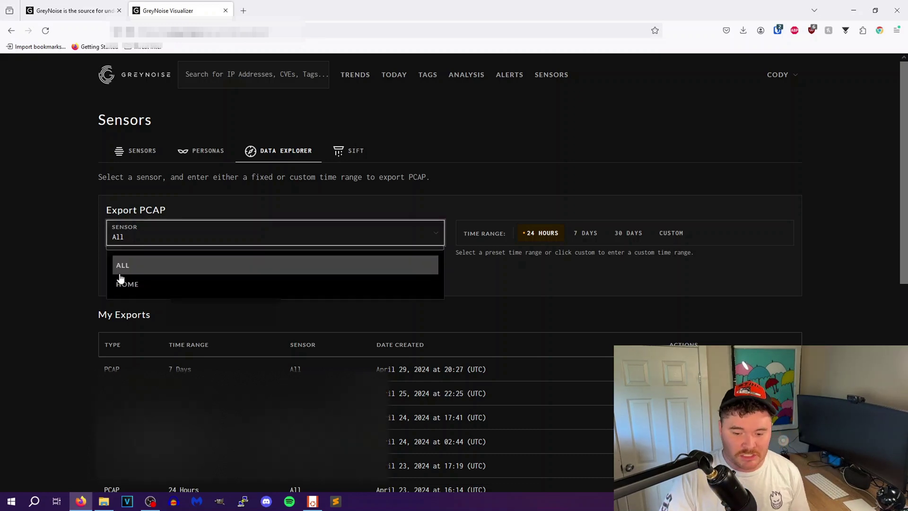
click(100, 222)
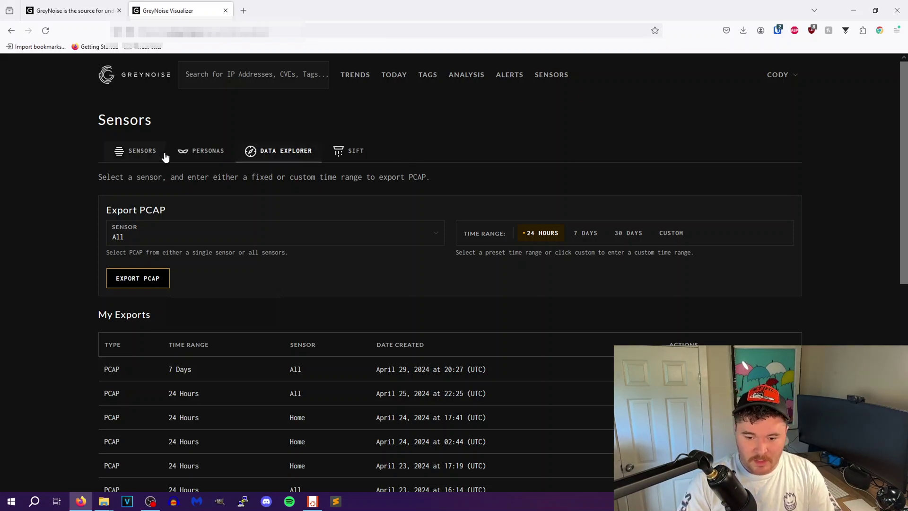
Return to the refreshed registered-sensors list, then go to the bulk IP Analysis page.
click(145, 154)
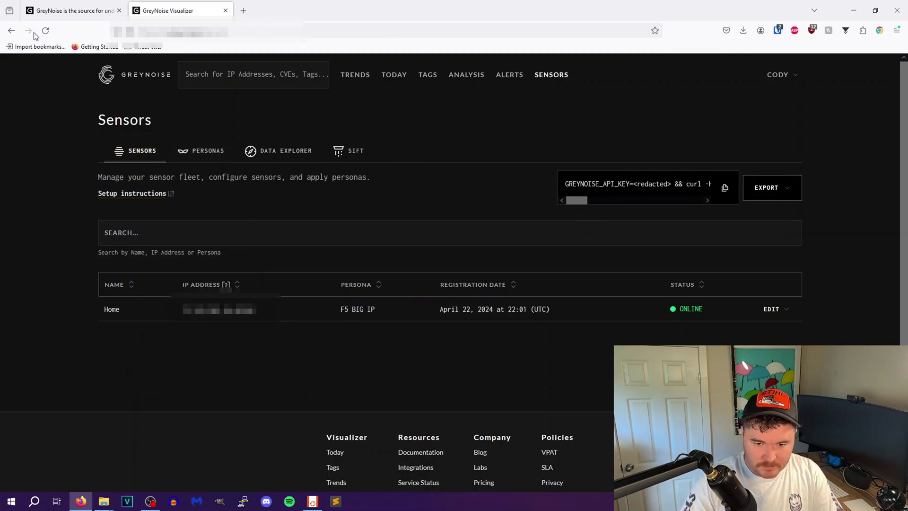
click(52, 33)
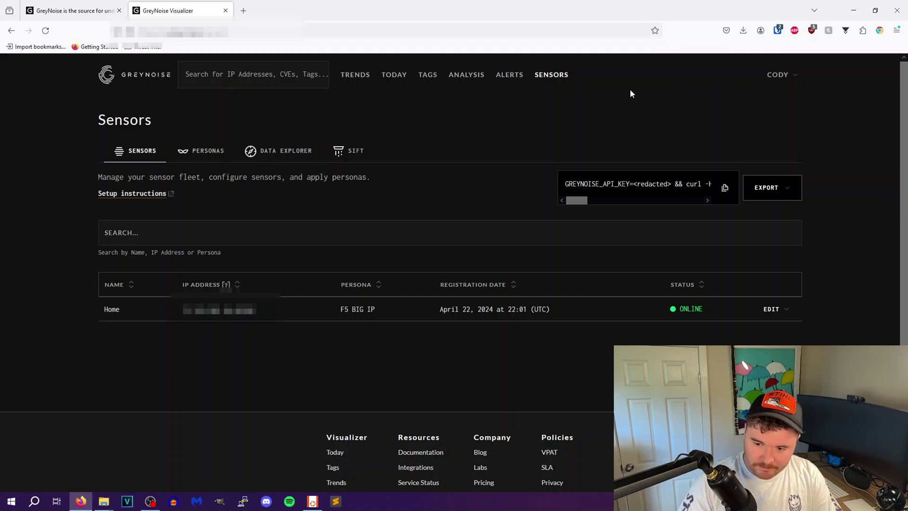
click(467, 75)
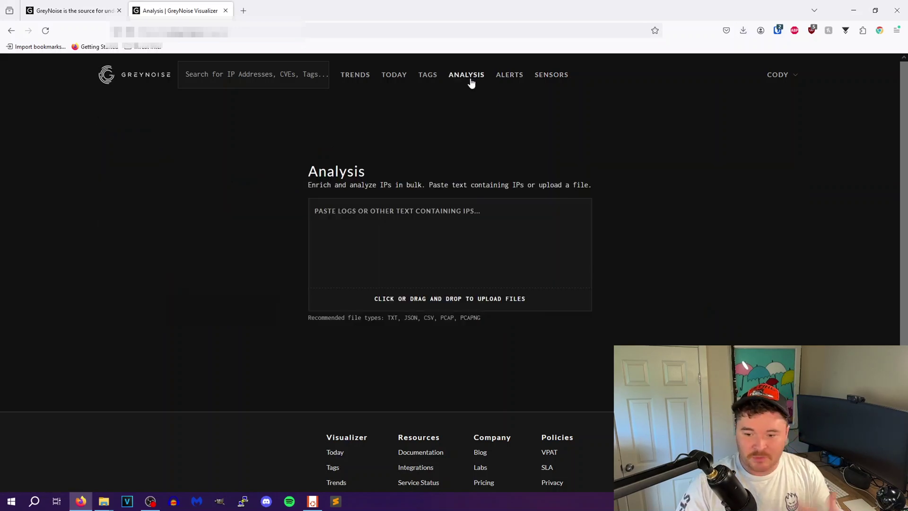
Upload the captured pcap file from the capture folder and analyse it, revealing 378 unique IPs.
click(417, 303)
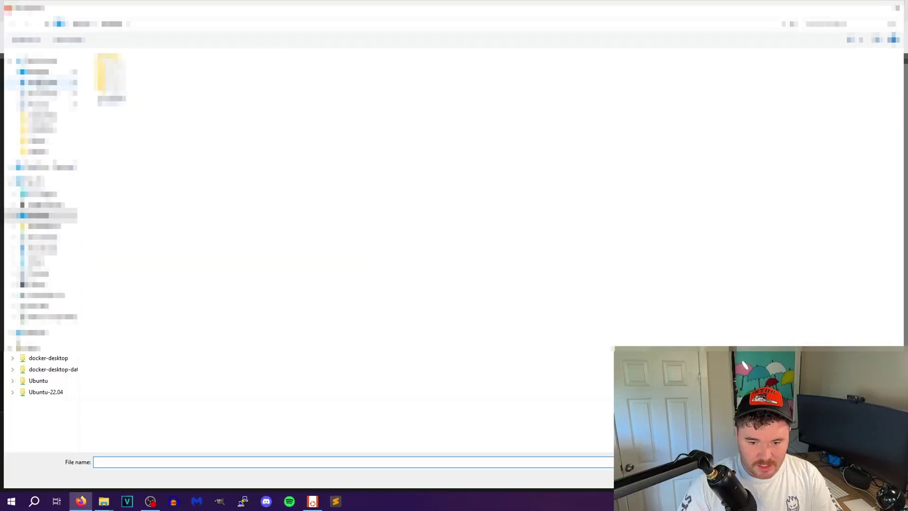
click(42, 248)
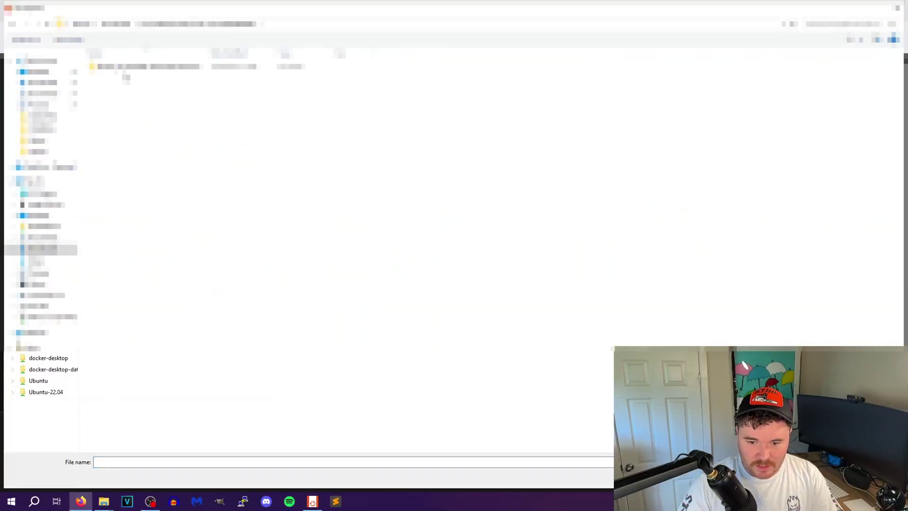
double_click(129, 67)
double_click(128, 67)
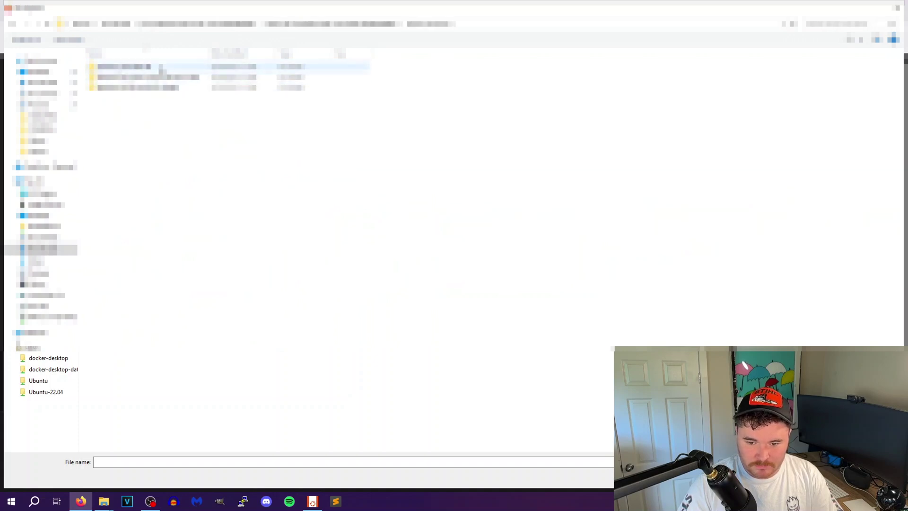
double_click(160, 67)
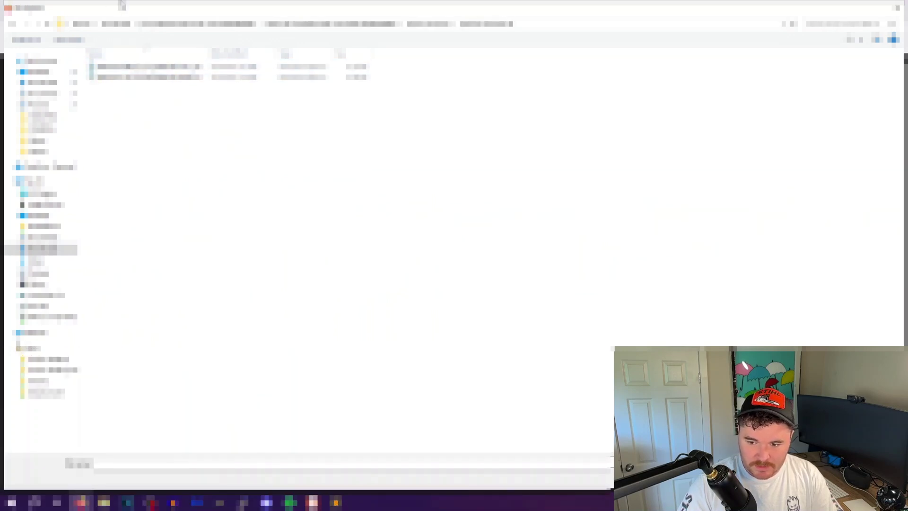
click(174, 78)
double_click(174, 67)
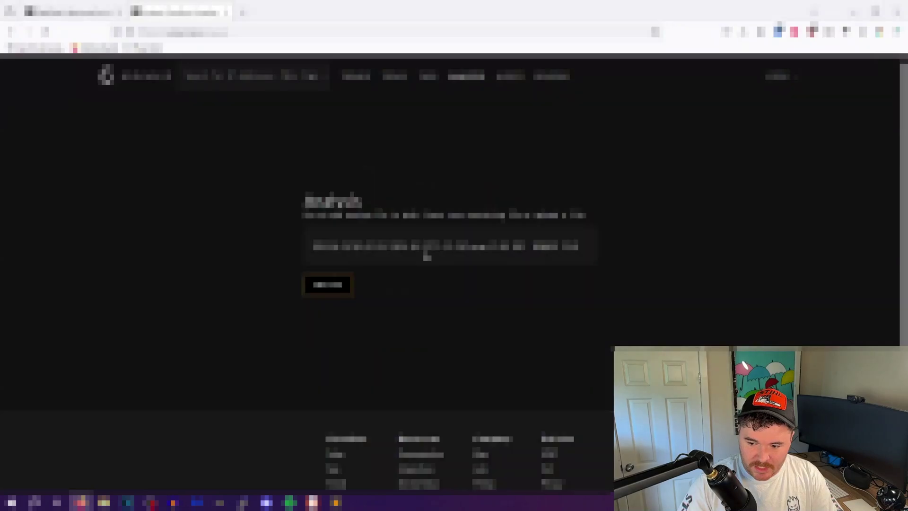
click(328, 287)
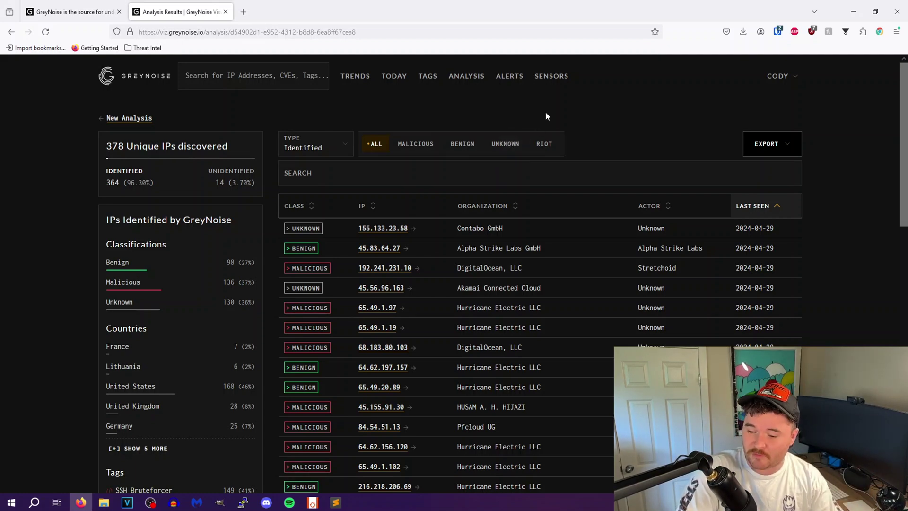
Filter the analysed IP table to Unknown-class addresses only.
scroll(605, 229, down, 2)
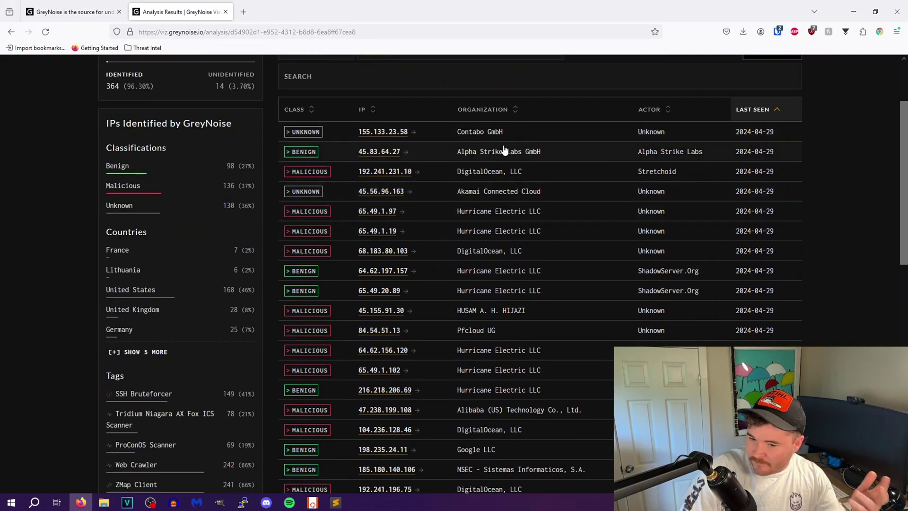
scroll(347, 152, up, 1)
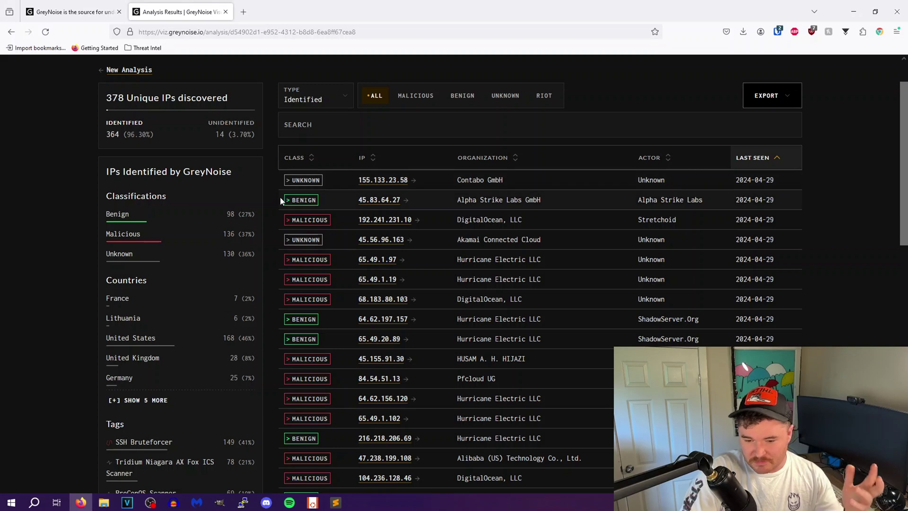
click(289, 182)
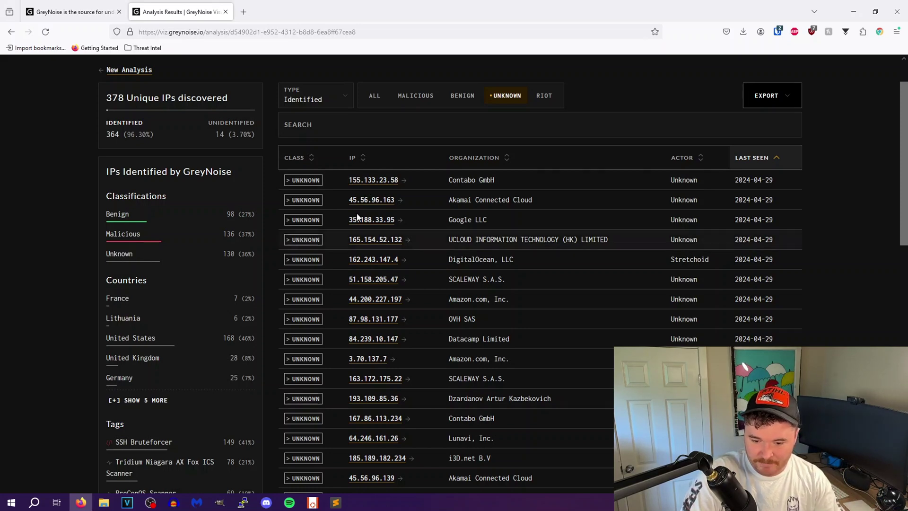
Review 155.133.23.58's details in a new tab, then close that tab.
right_click(376, 179)
click(398, 187)
click(259, 2)
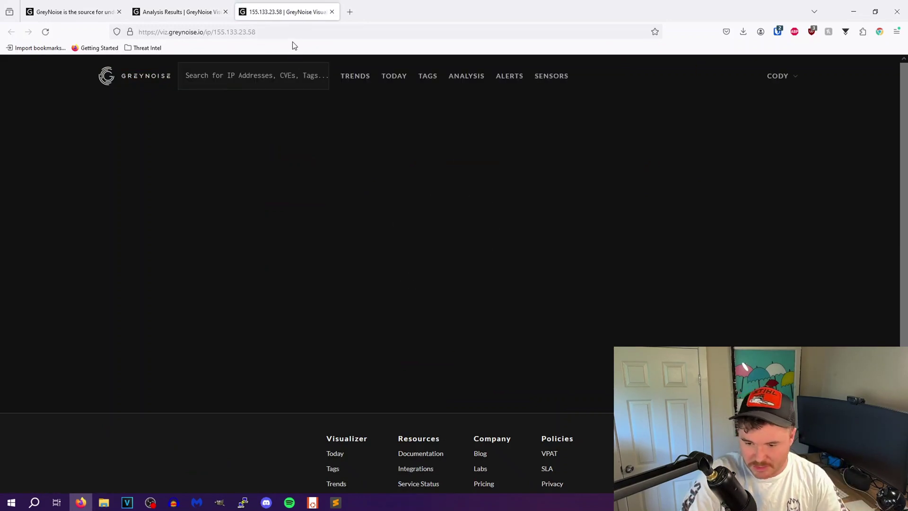
mouse_move(270, 175)
scroll(276, 323, down, 1)
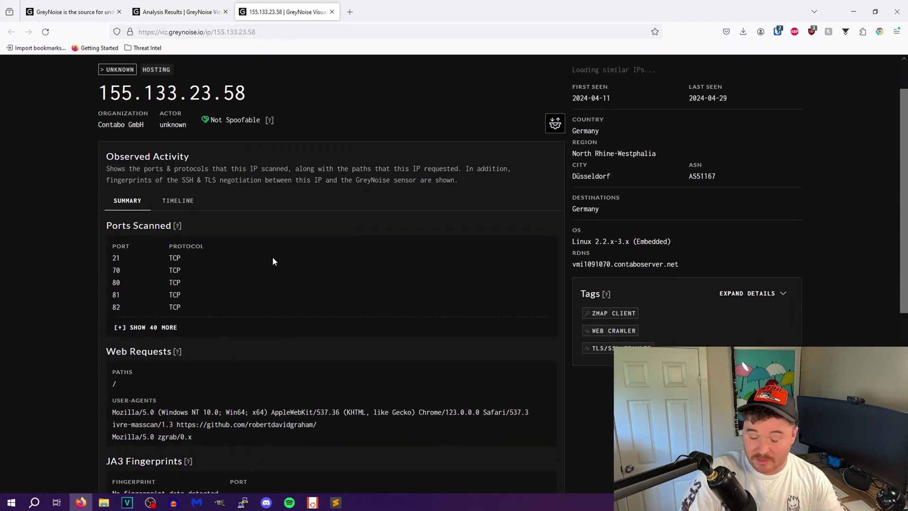
click(332, 11)
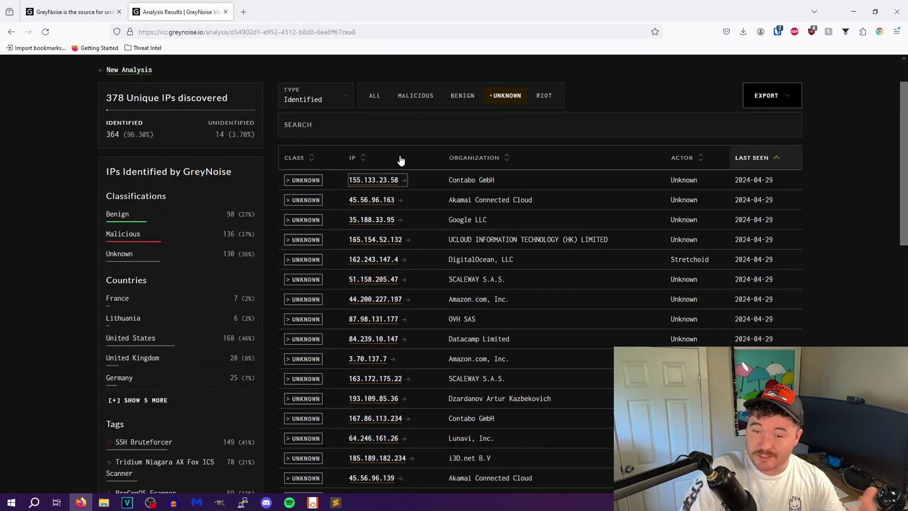
Sort the Unknown results by class, bringing Canonical's 185.125.190.56 to the top.
scroll(172, 324, down, 1)
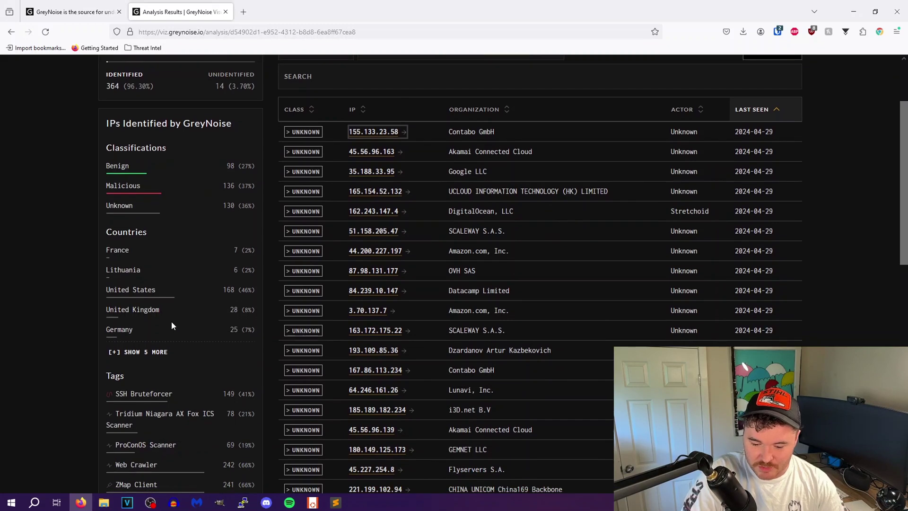
scroll(172, 325, up, 1)
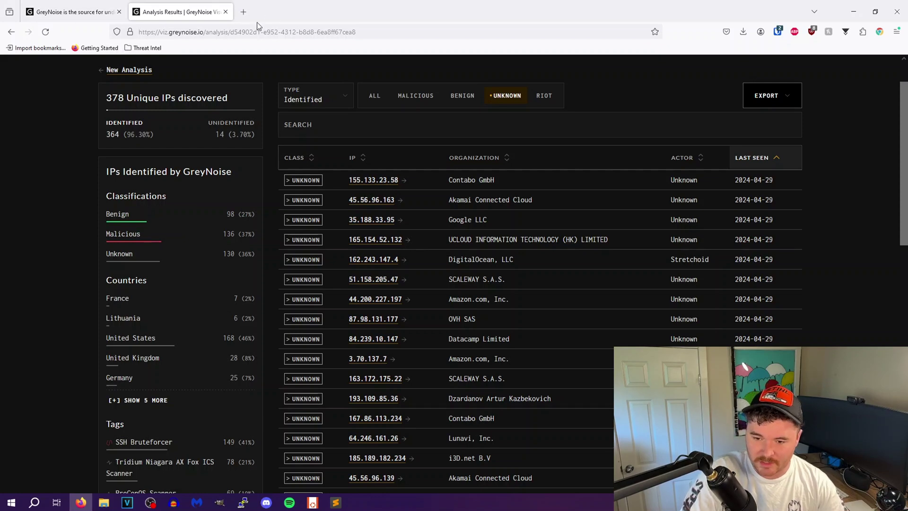
scroll(371, 208, up, 2)
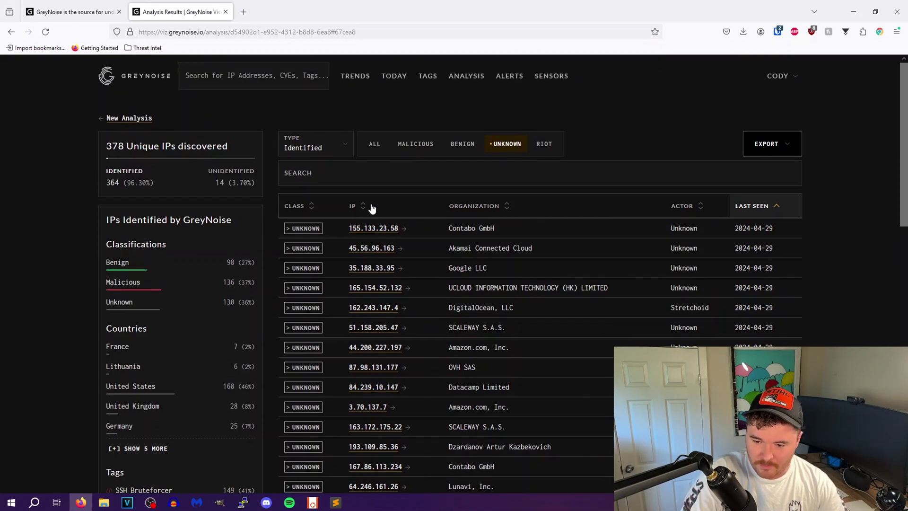
click(298, 206)
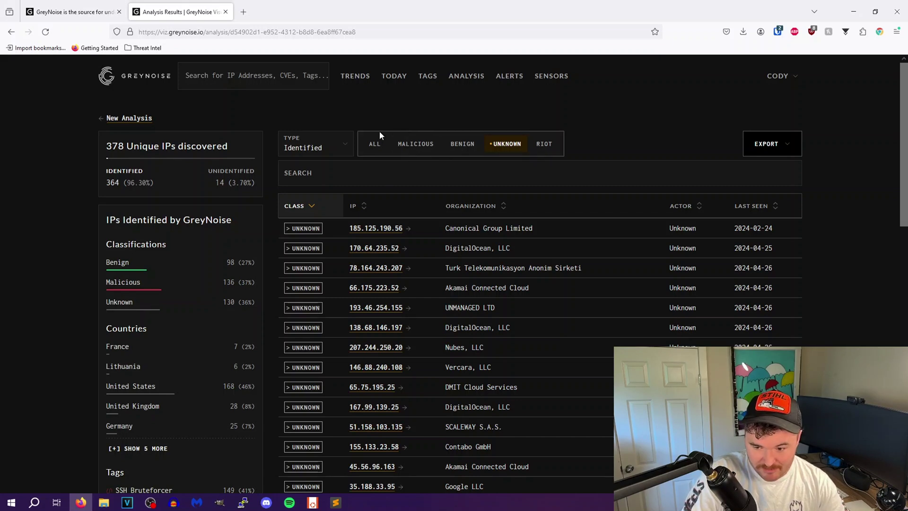
Show only Malicious-class IPs in the analysis table.
click(417, 144)
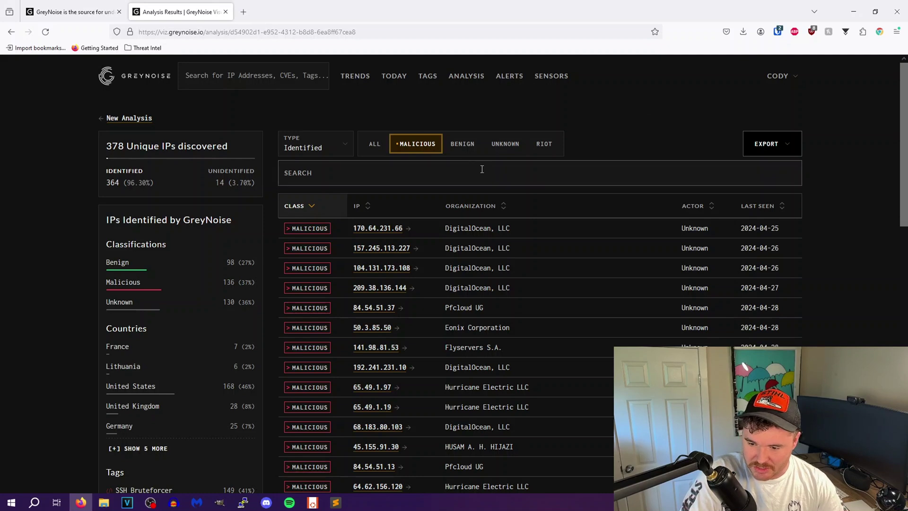
scroll(511, 166, down, 1)
scroll(544, 162, down, 1)
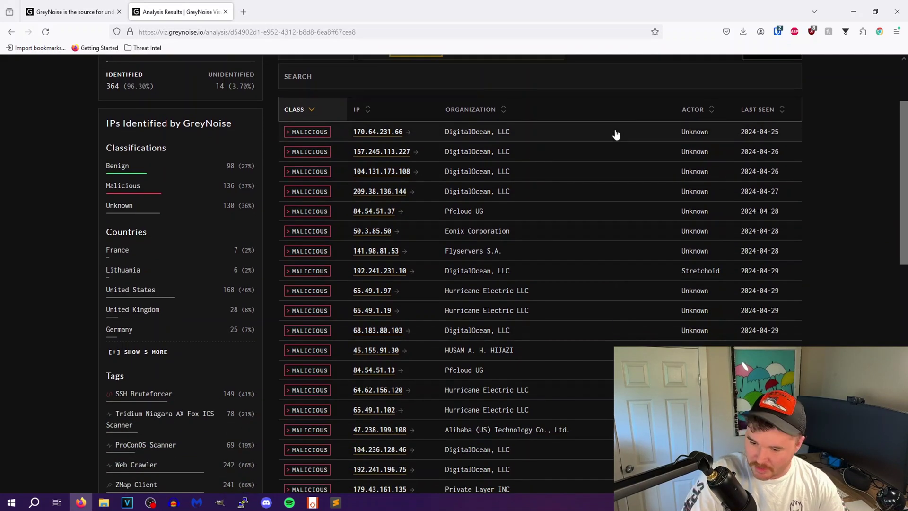
Filter to DigitalOcean, LLC, view 170.64.231.66's details, then return to the Sensors page.
click(496, 134)
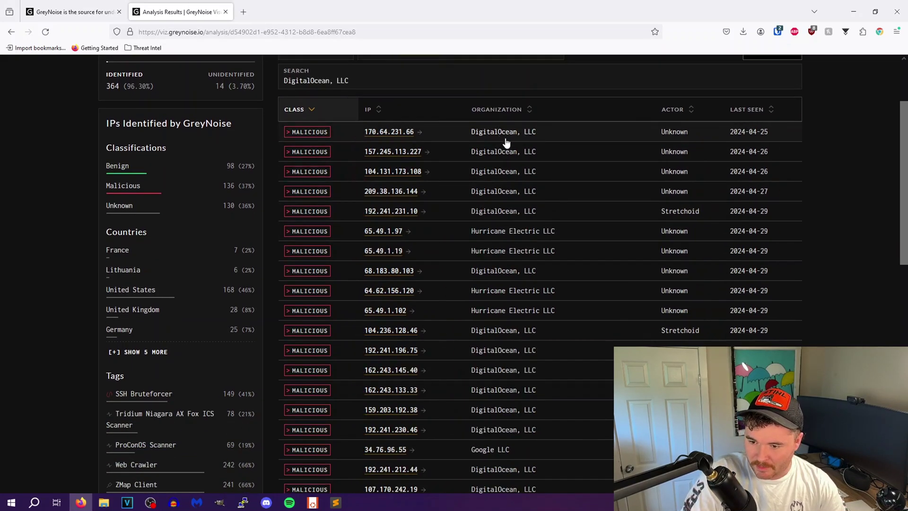
click(386, 134)
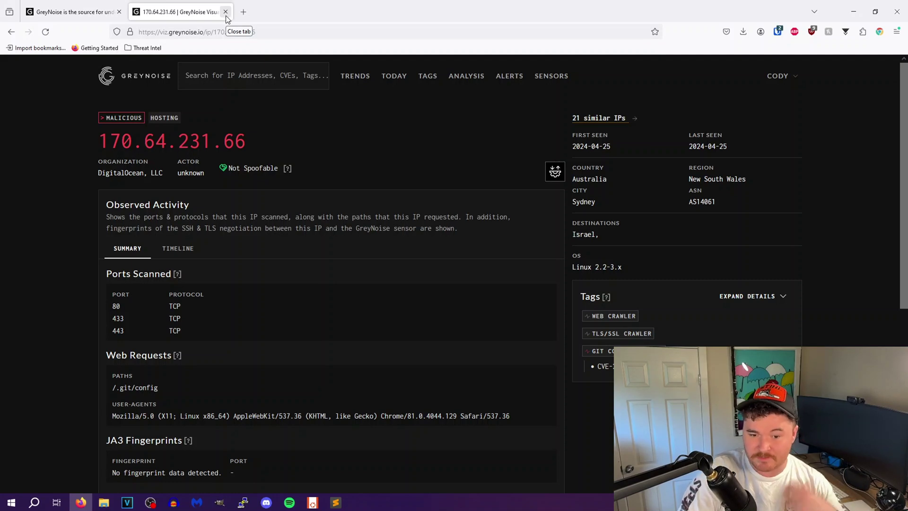
click(551, 78)
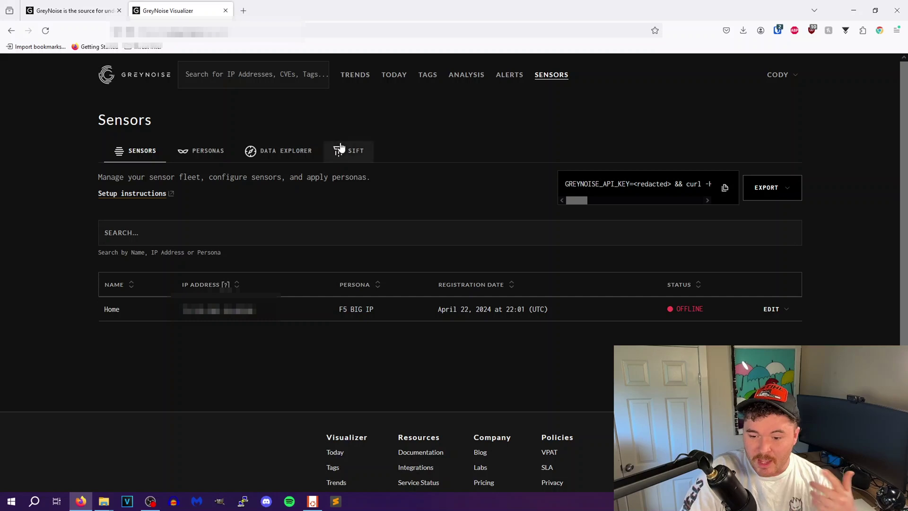
Open the 2024-04-28 Sift report (14 records) and expand the threat-score-9 Remote Bash Script Execution payload.
click(361, 146)
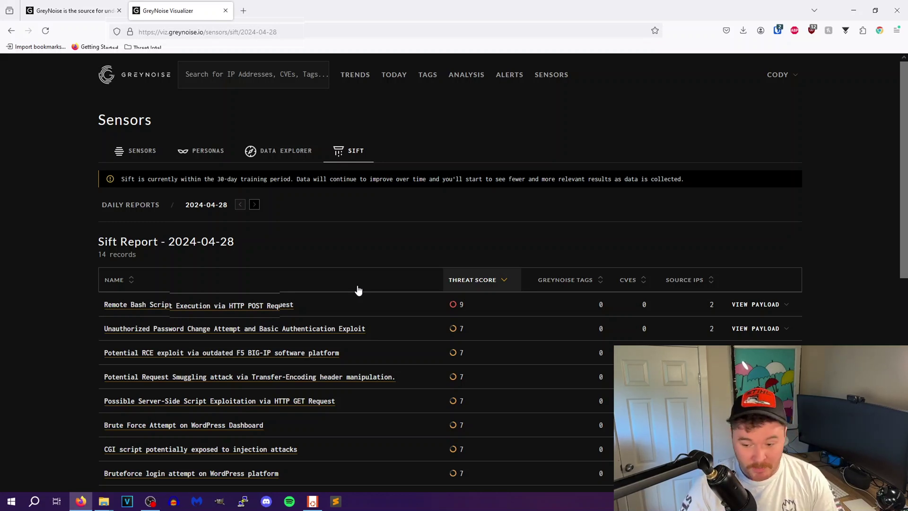
click(412, 304)
scroll(359, 332, down, 2)
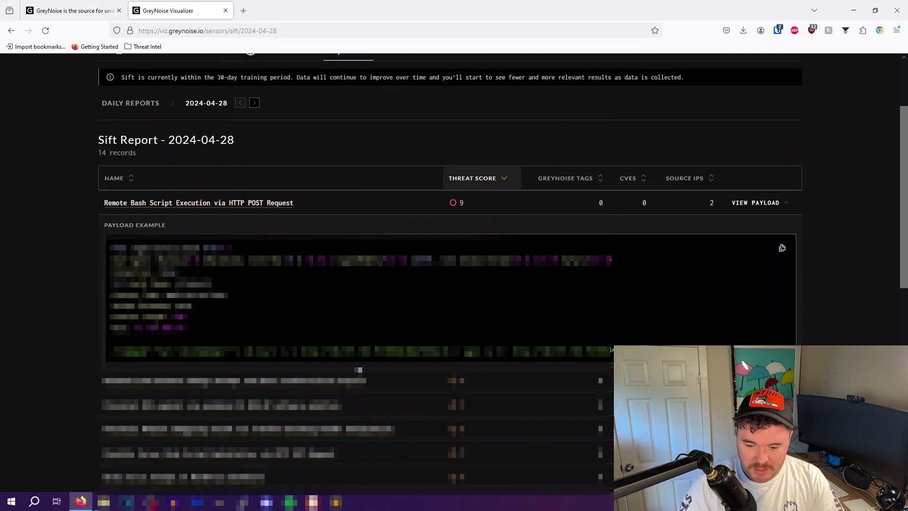
scroll(359, 369, down, 1)
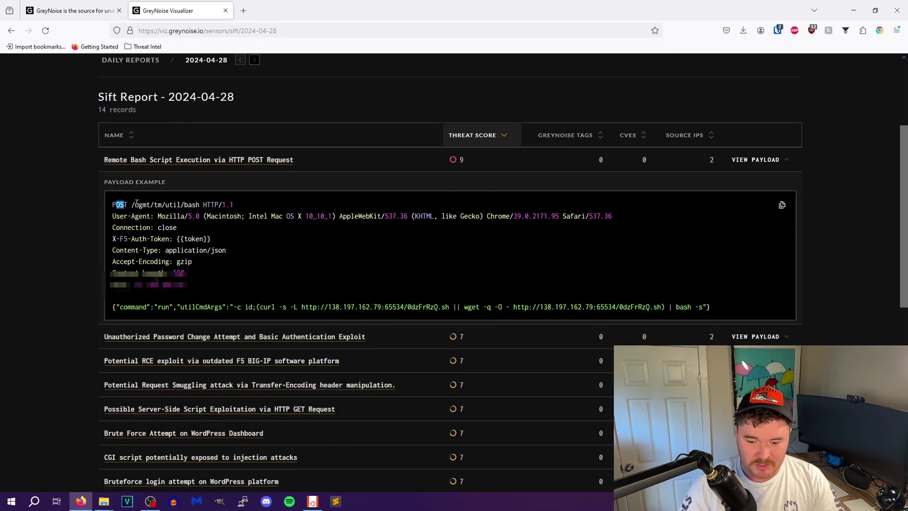
triple_click(158, 205)
click(159, 205)
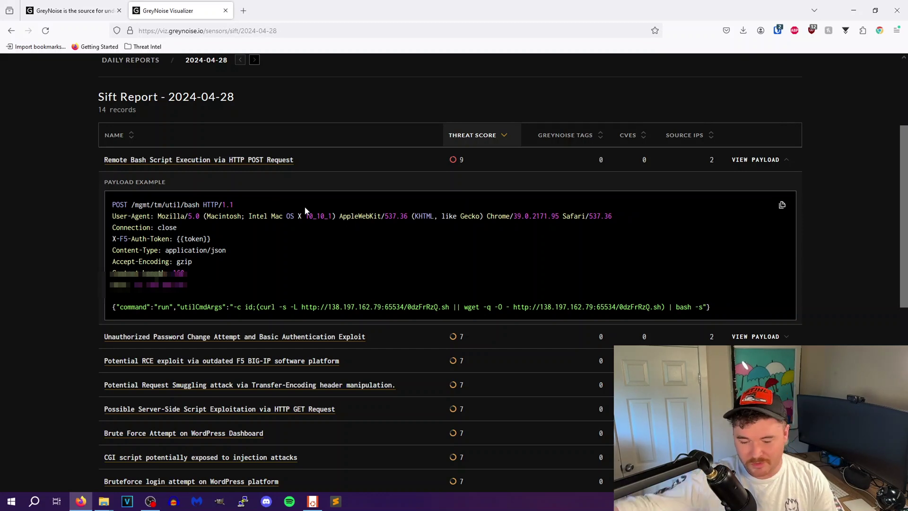
drag(132, 206, 201, 203)
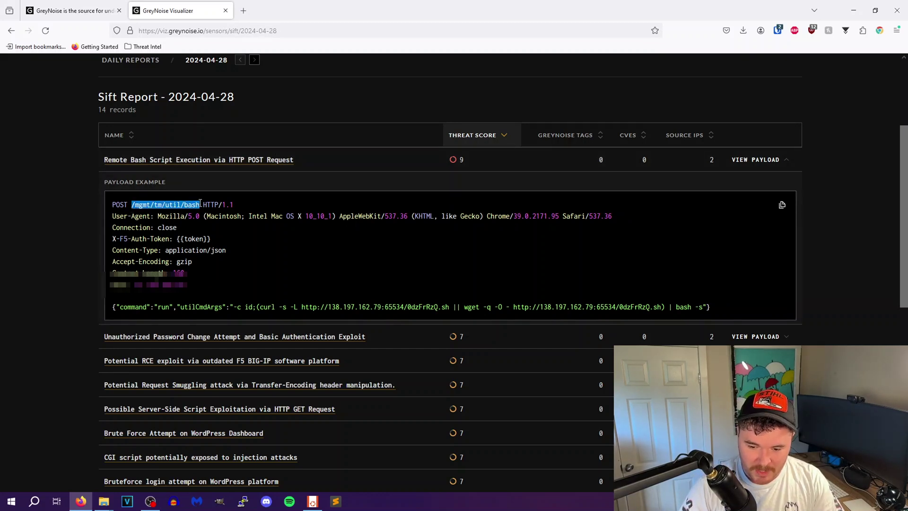
click(227, 237)
triple_click(134, 240)
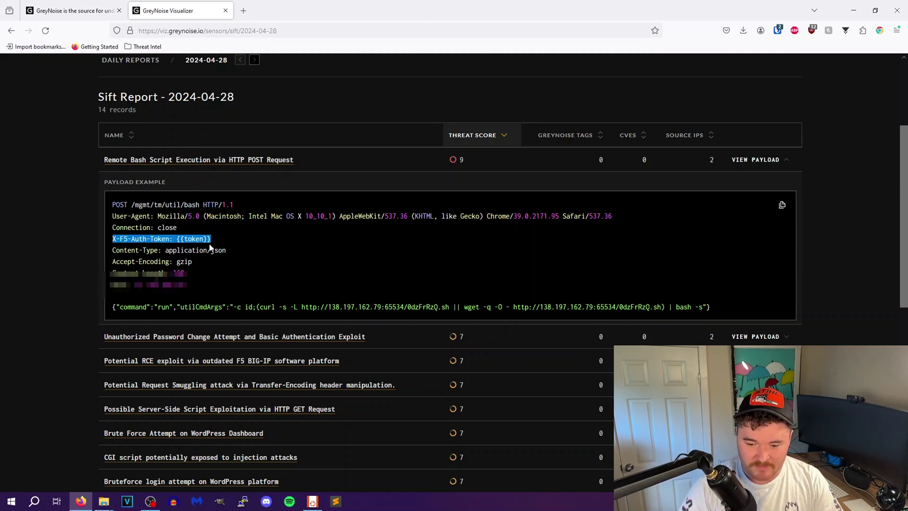
double_click(133, 308)
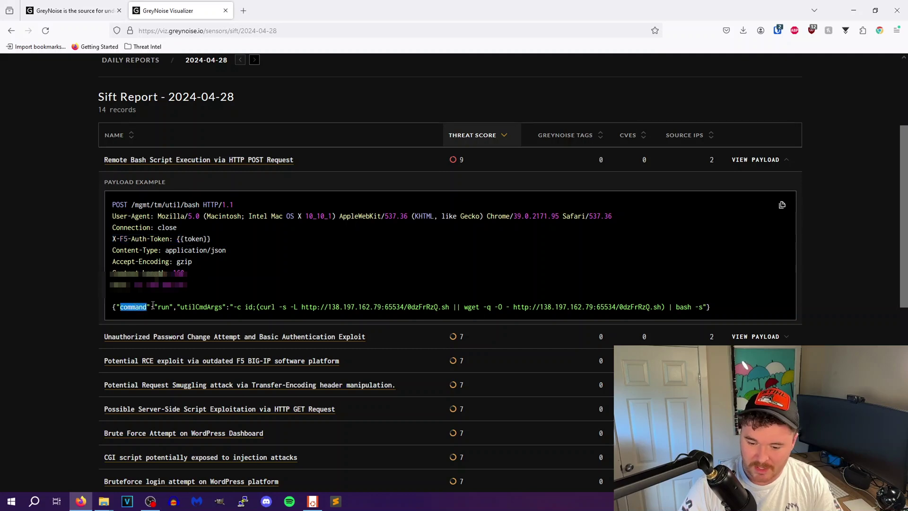
click(224, 308)
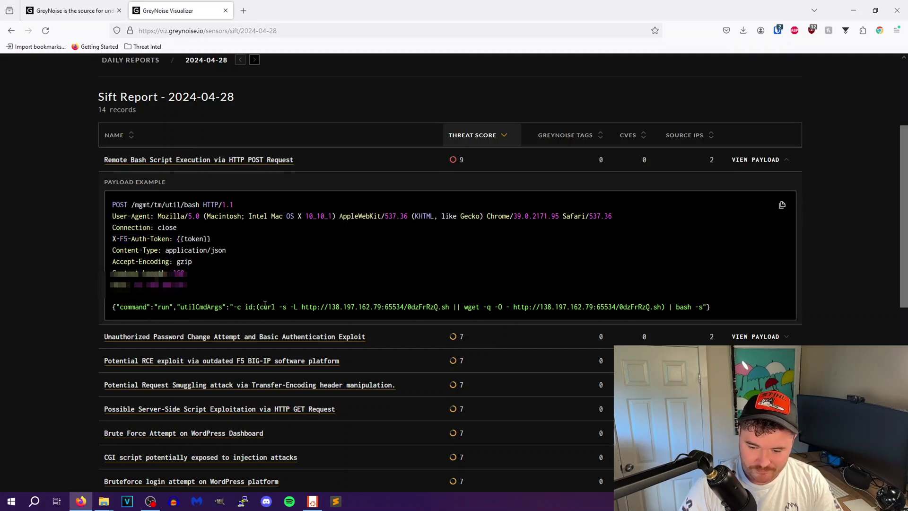
drag(298, 306, 659, 307)
click(449, 308)
double_click(450, 308)
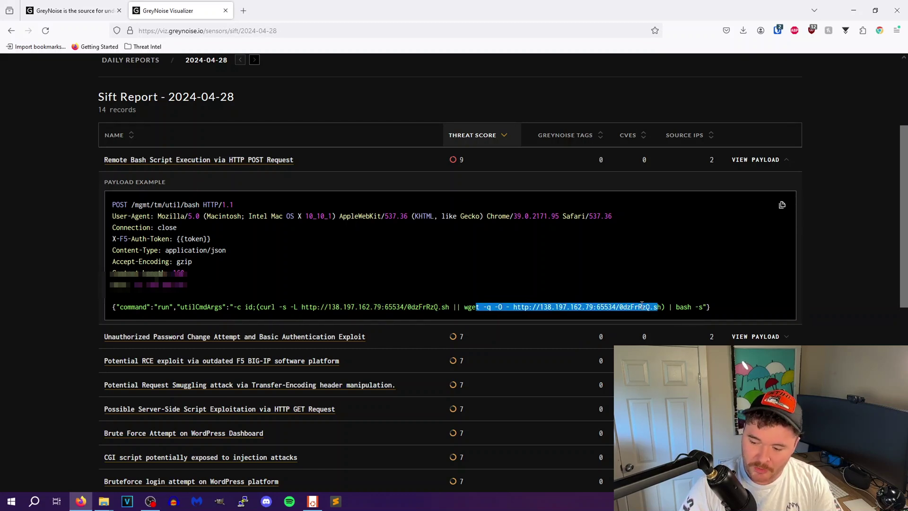
click(695, 318)
drag(680, 312, 720, 307)
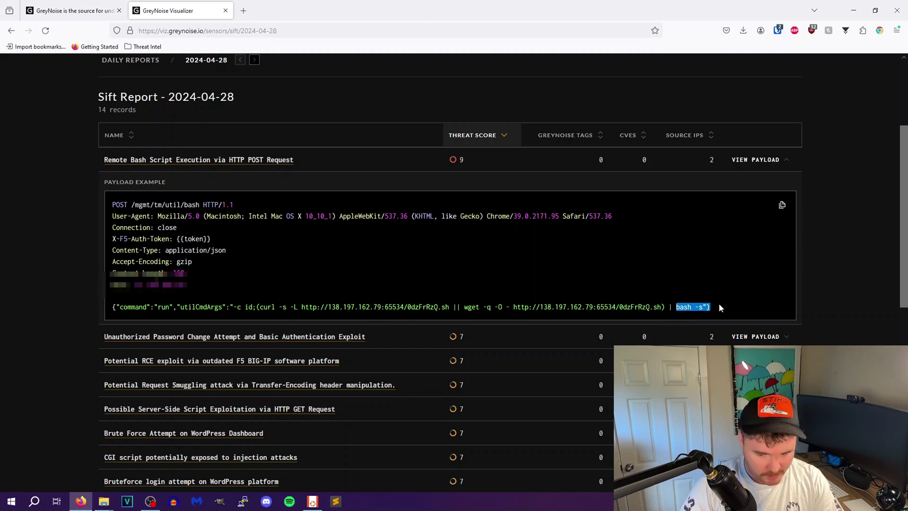
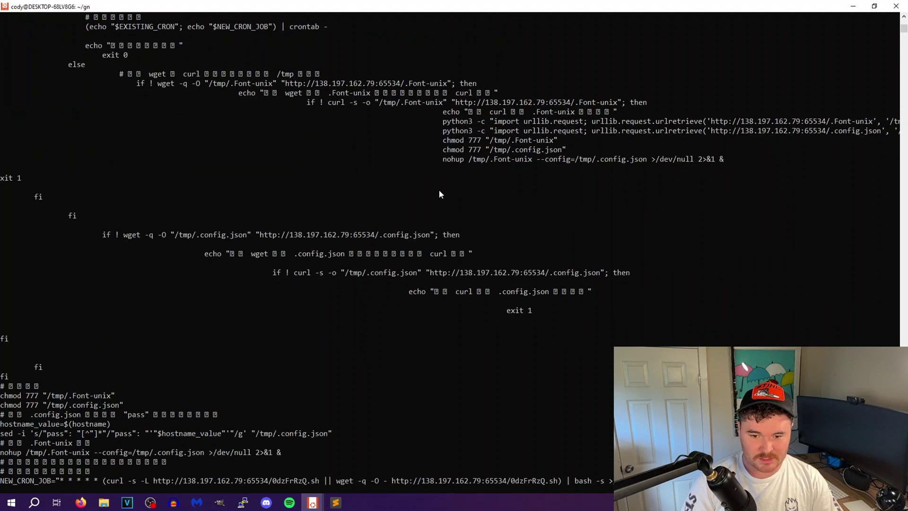
Mark the printed 0dzFrRzQ.sh script lines in the console and copy them to the clipboard.
scroll(204, 364, up, 15)
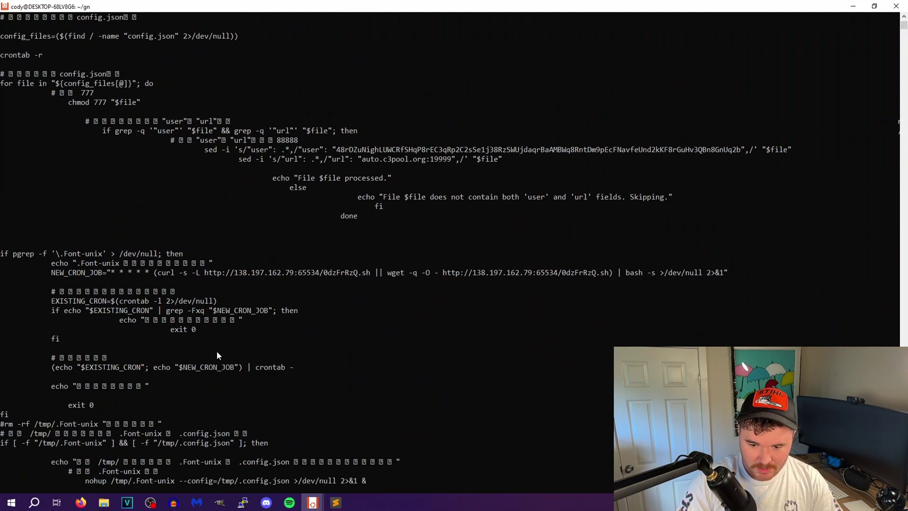
scroll(219, 354, down, 1)
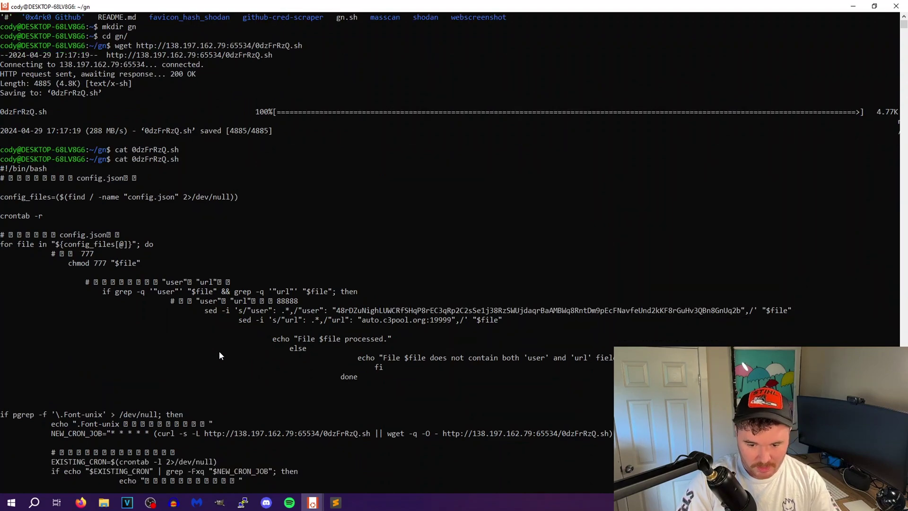
scroll(218, 332, down, 14)
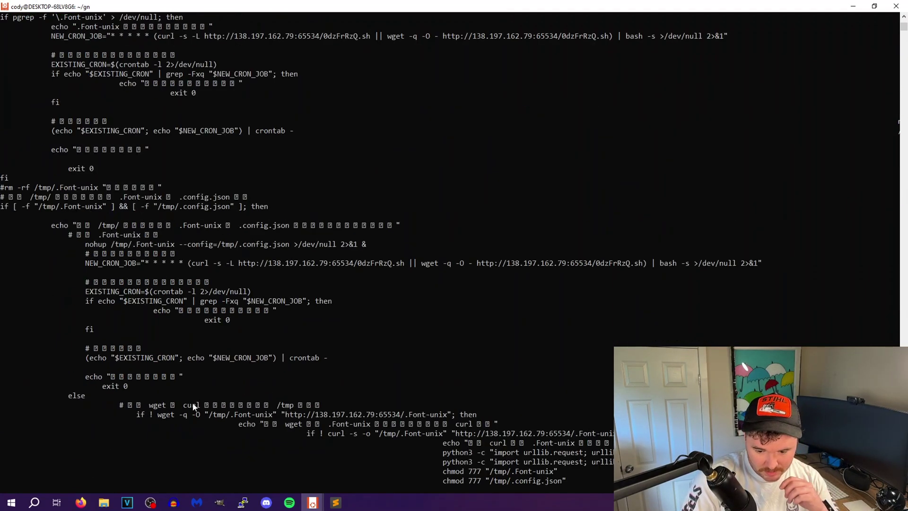
scroll(194, 406, down, 12)
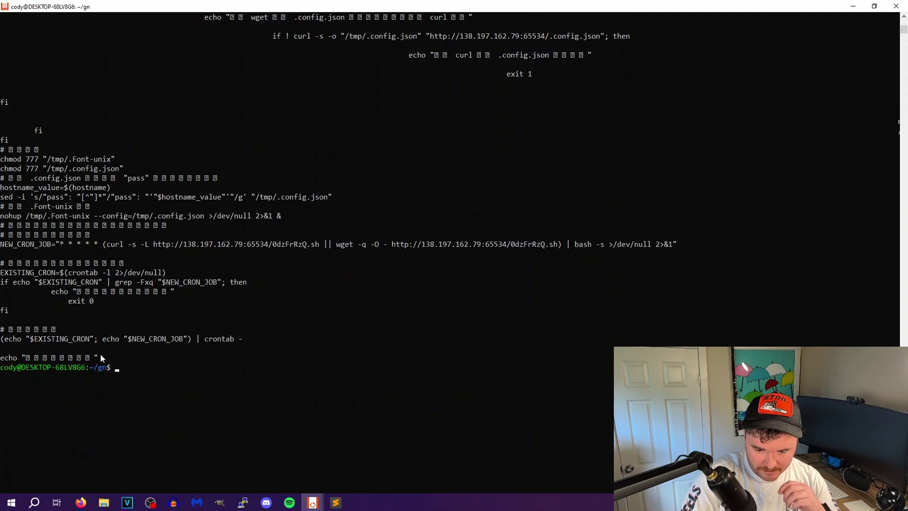
drag(99, 354, 5, 168)
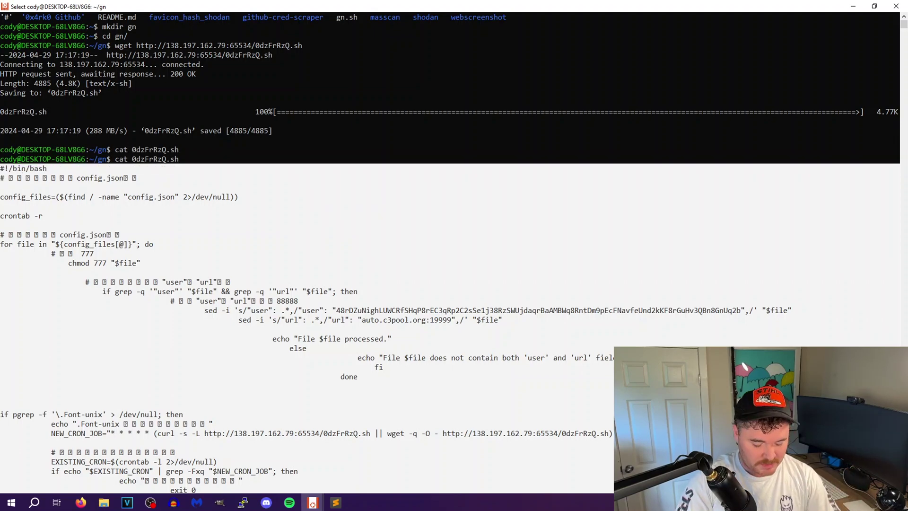
right_click(133, 246)
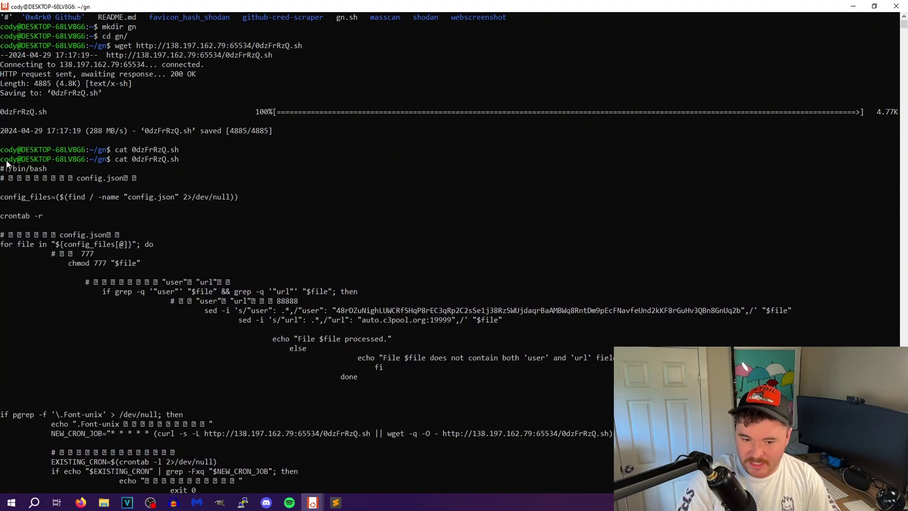
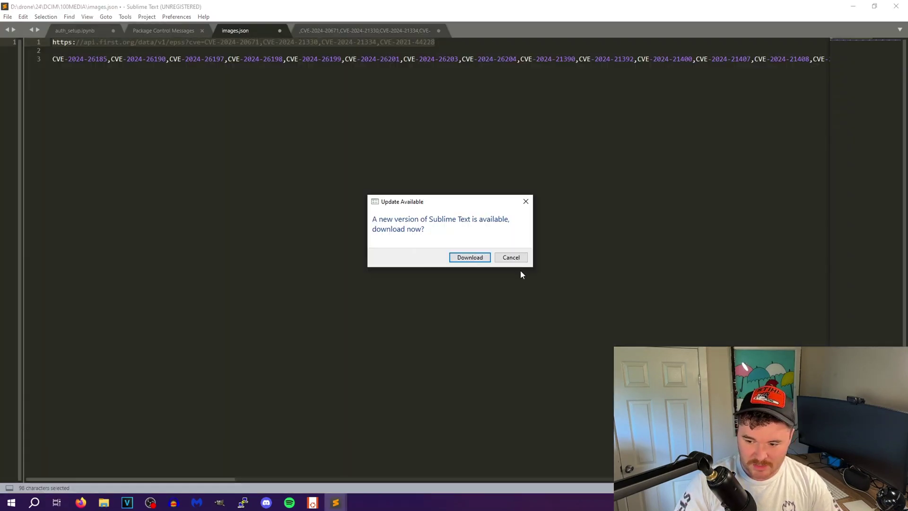
Cancel the update prompt and replace images.json's CVE list with the pasted bash script.
click(511, 257)
key(ctrl+a)
key(BackSpace)
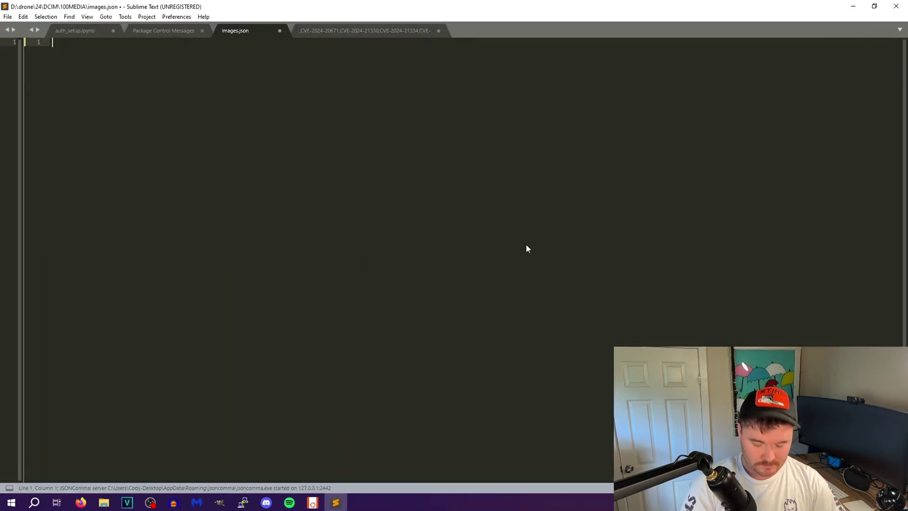
key(ctrl+v)
Scroll to the top of the script and select the full Chinese comment on line 2.
scroll(336, 271, up, 12)
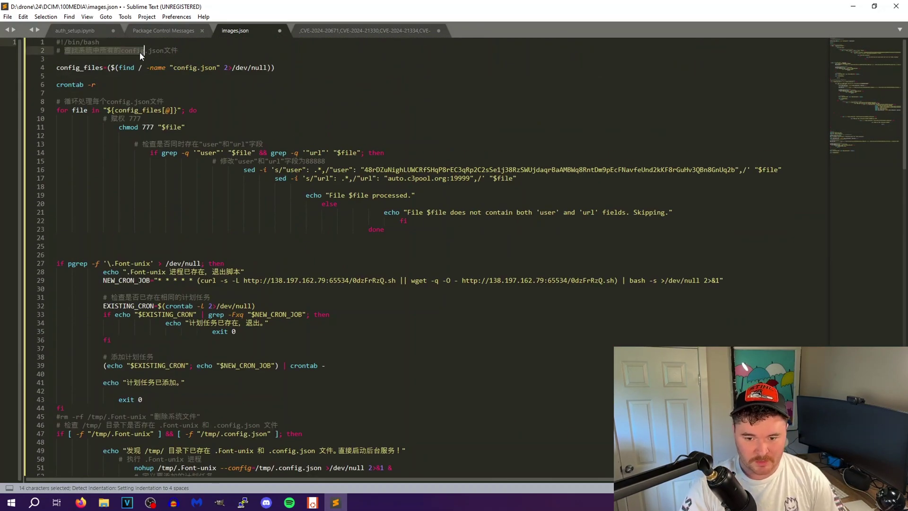
double_click(140, 51)
triple_click(140, 51)
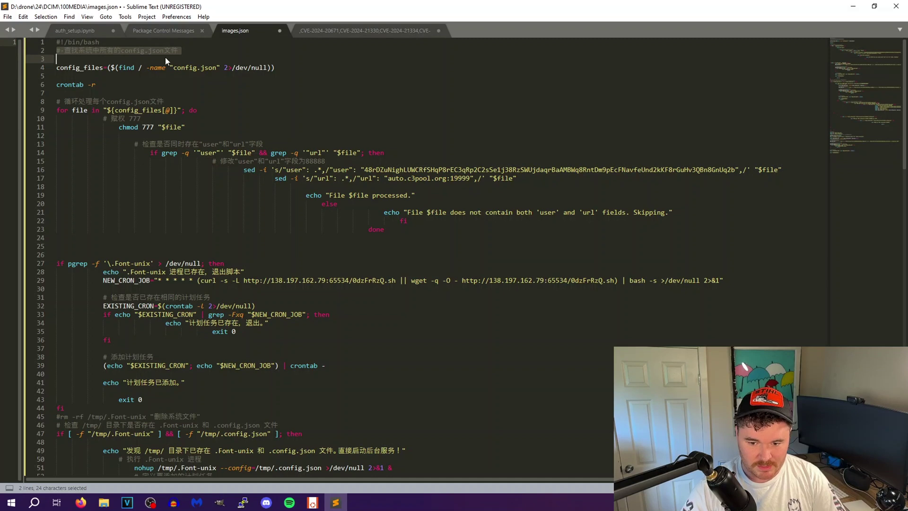
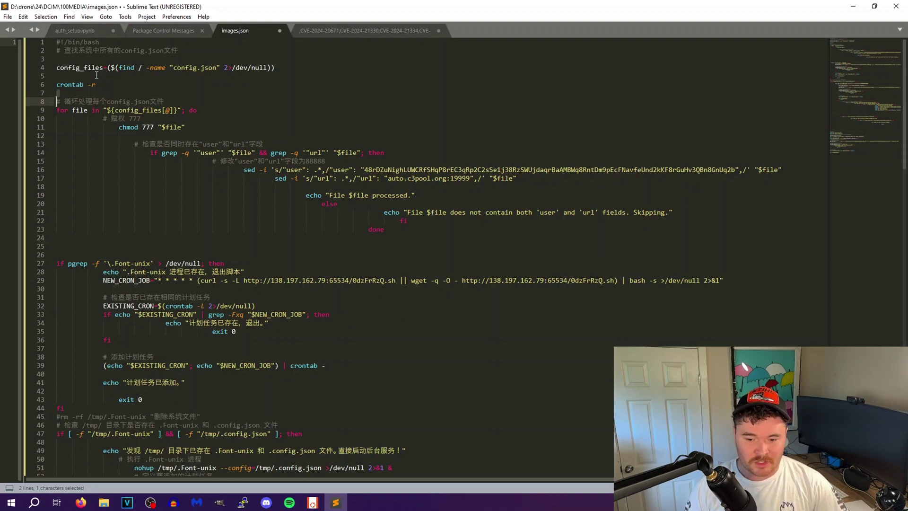
triple_click(85, 114)
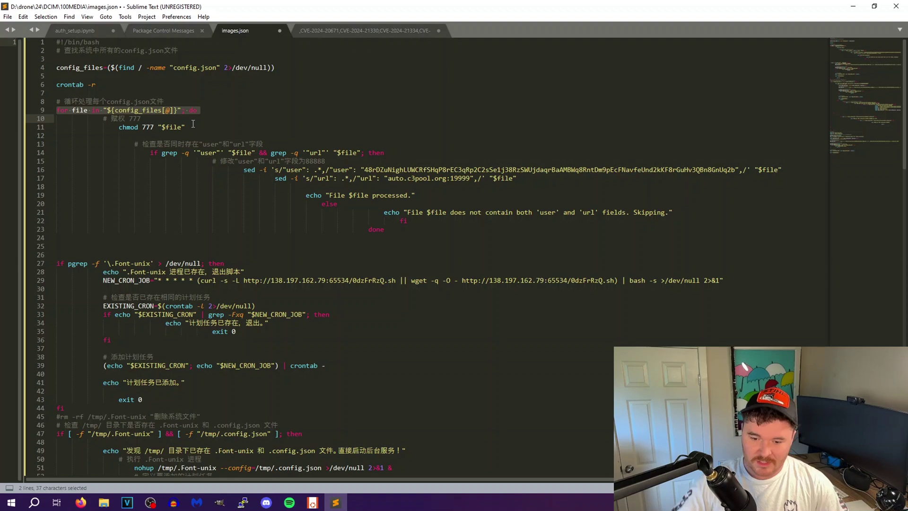
click(149, 132)
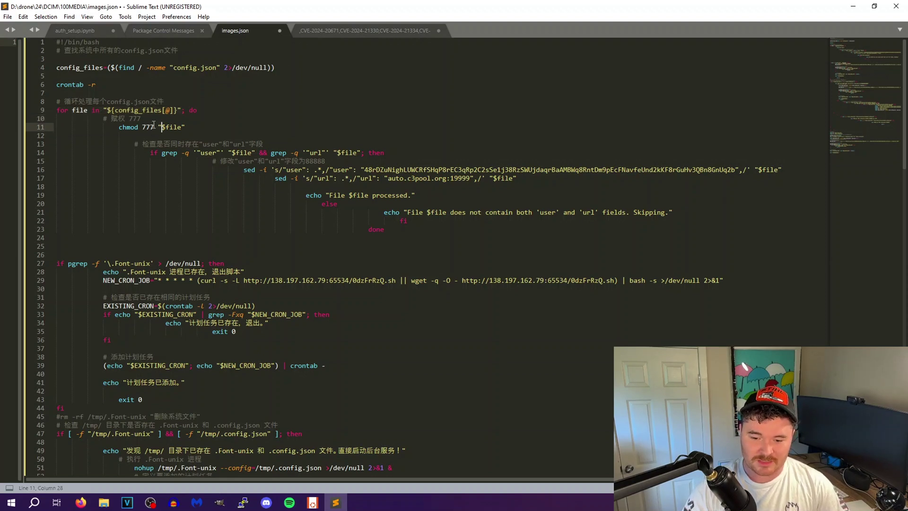
triple_click(152, 128)
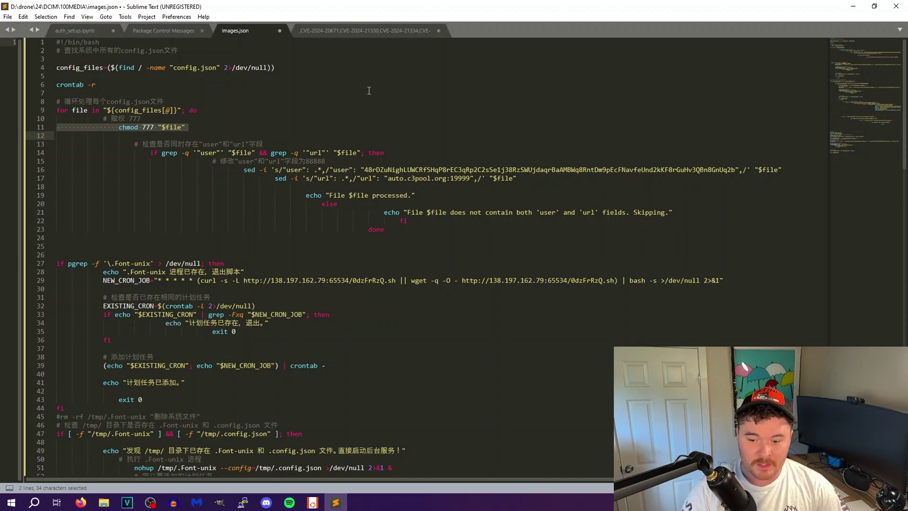
drag(143, 153, 237, 152)
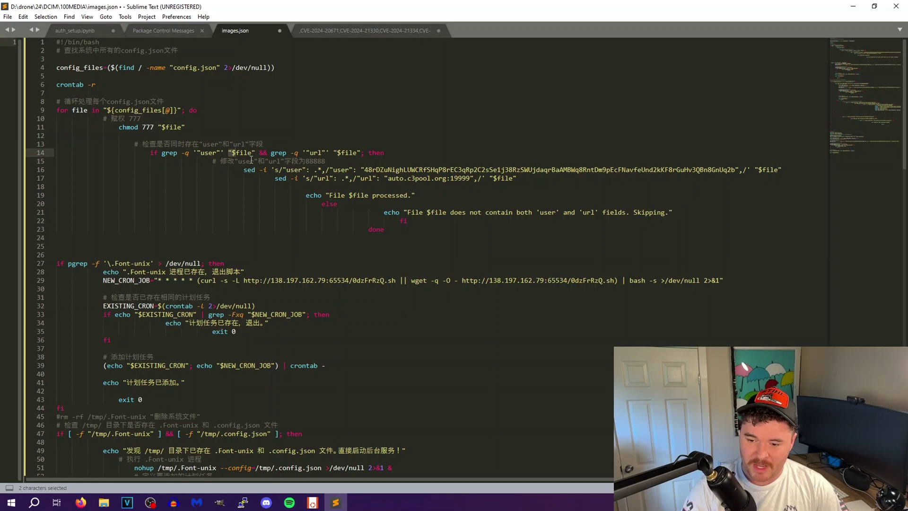
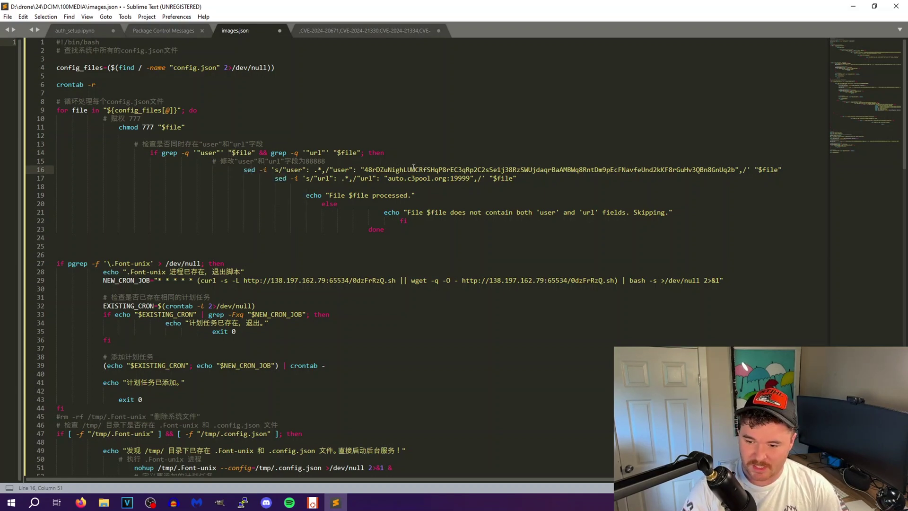
double_click(471, 169)
click(307, 179)
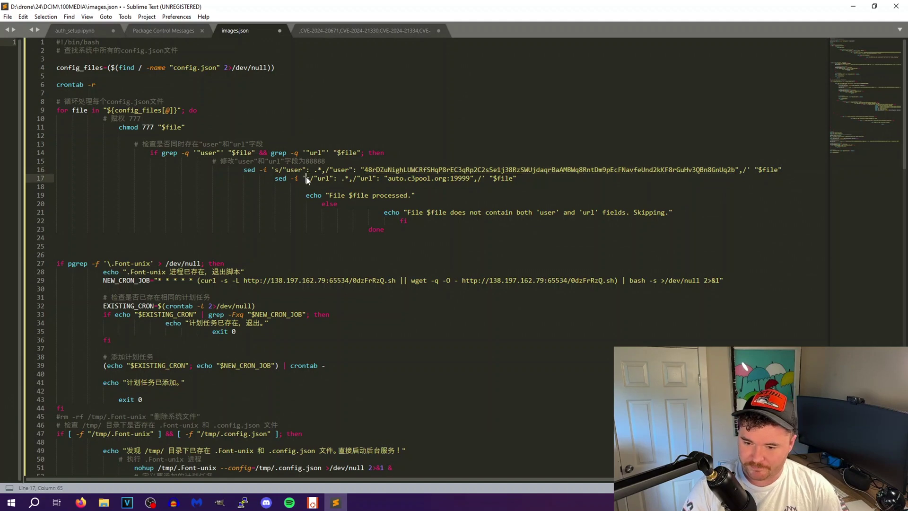
click(319, 179)
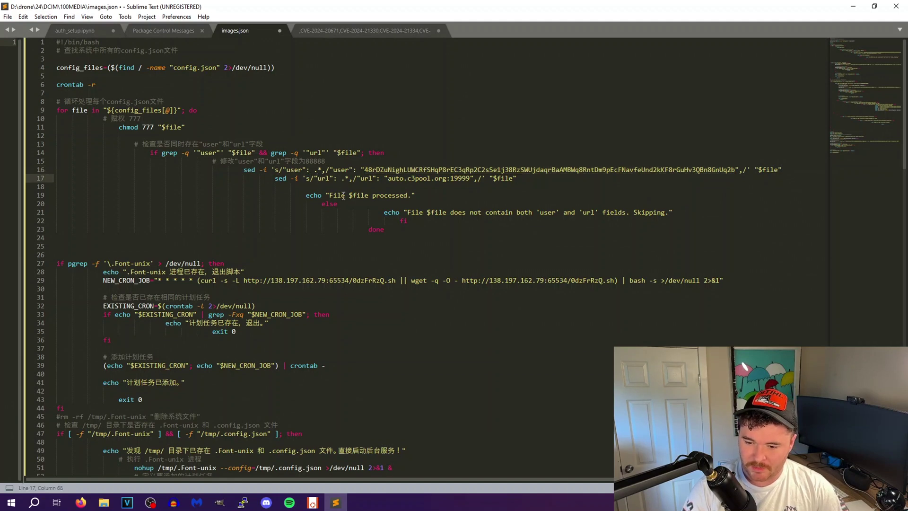
double_click(344, 195)
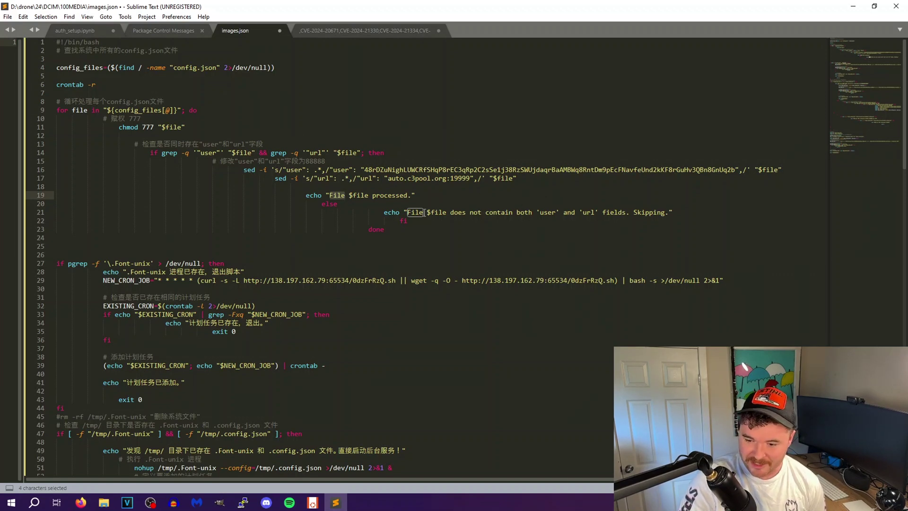
scroll(60, 154, down, 3)
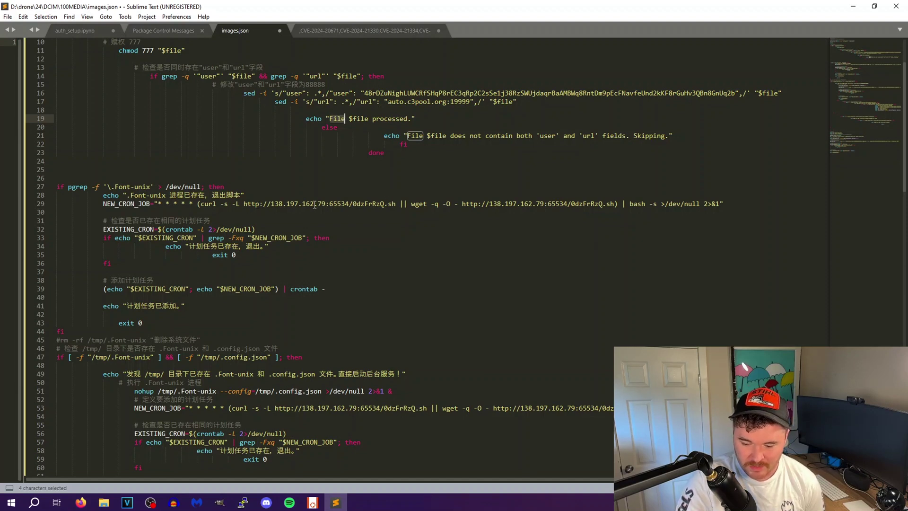
triple_click(240, 203)
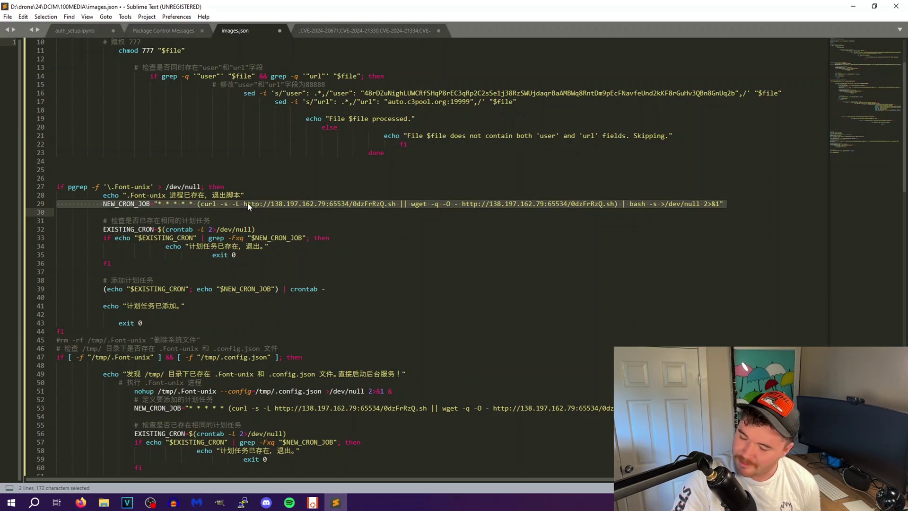
click(160, 205)
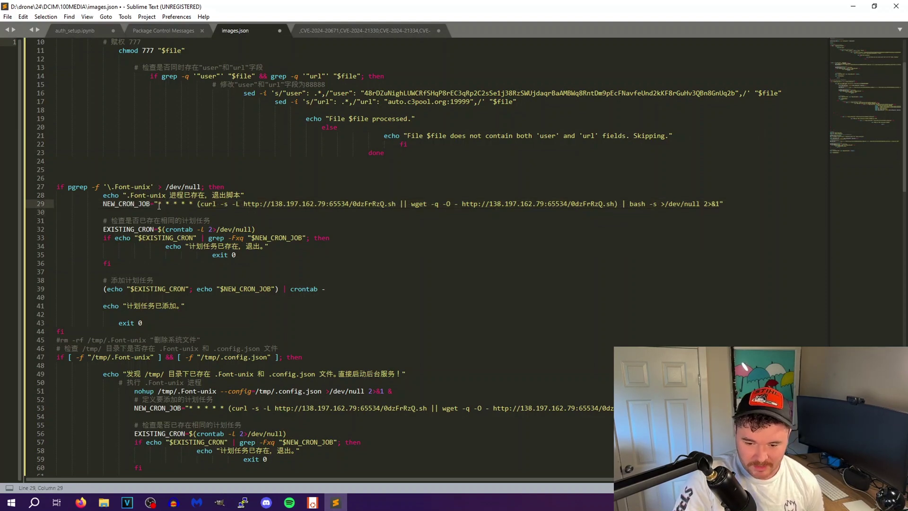
drag(157, 203, 198, 203)
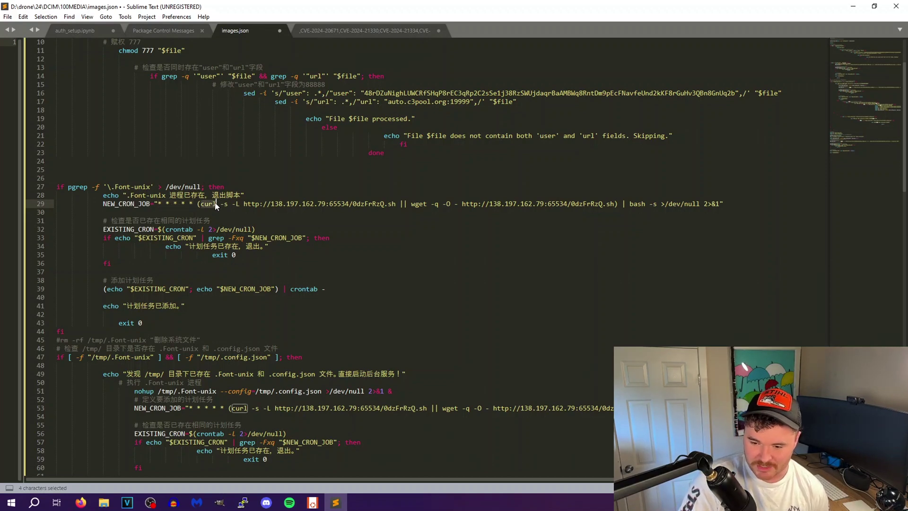
triple_click(216, 203)
click(604, 204)
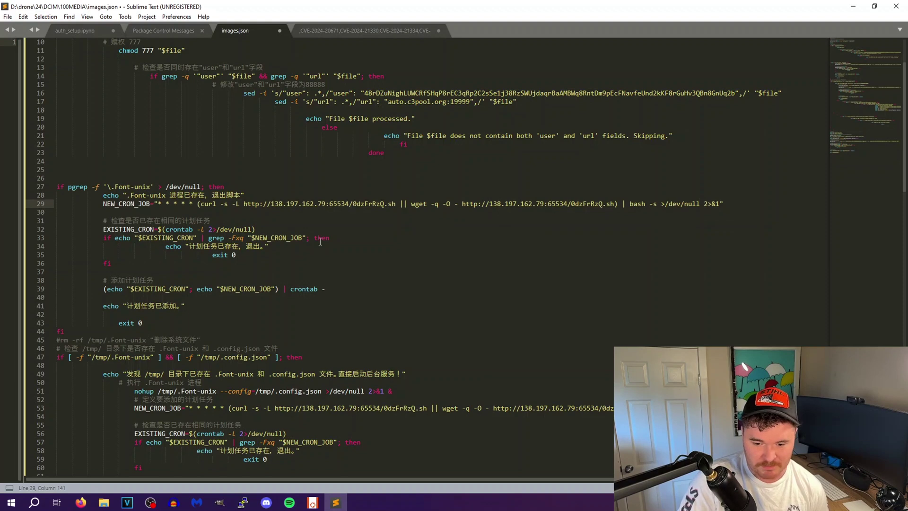
scroll(214, 242, down, 1)
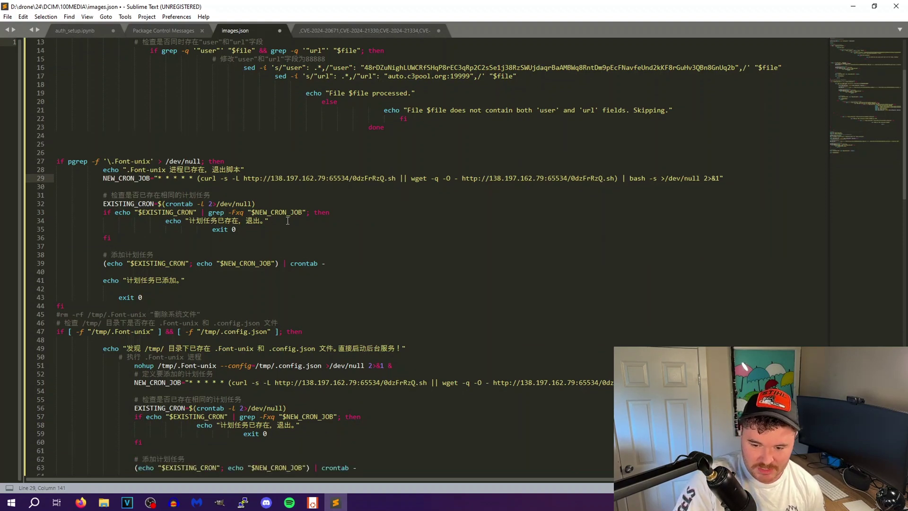
scroll(289, 218, down, 4)
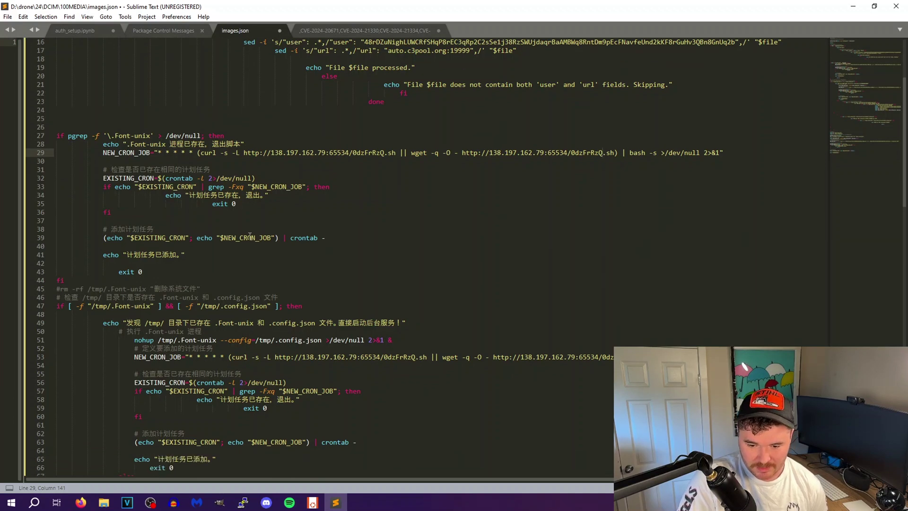
scroll(94, 251, down, 1)
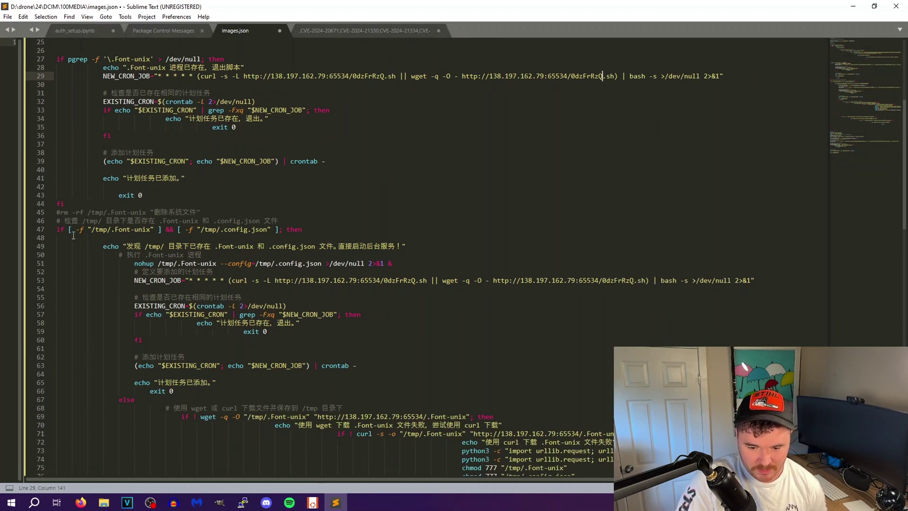
scroll(73, 235, down, 1)
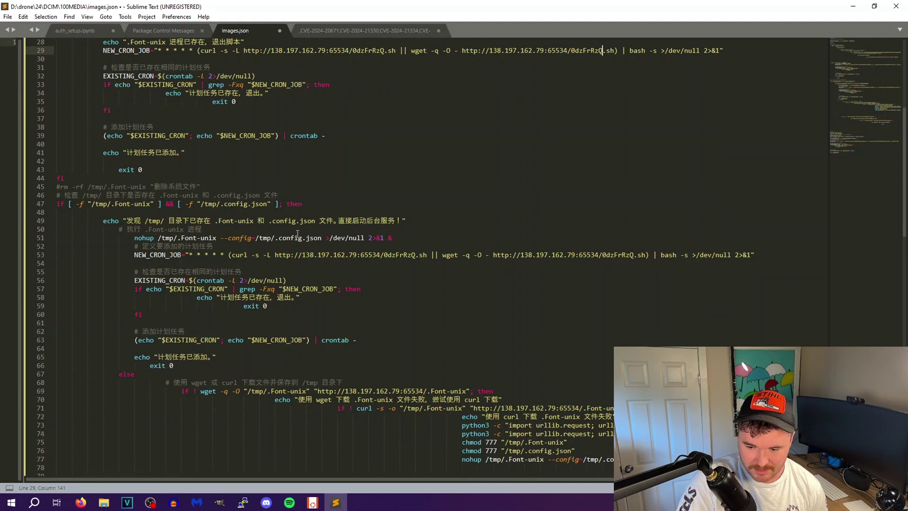
scroll(298, 233, down, 1)
scroll(295, 242, down, 1)
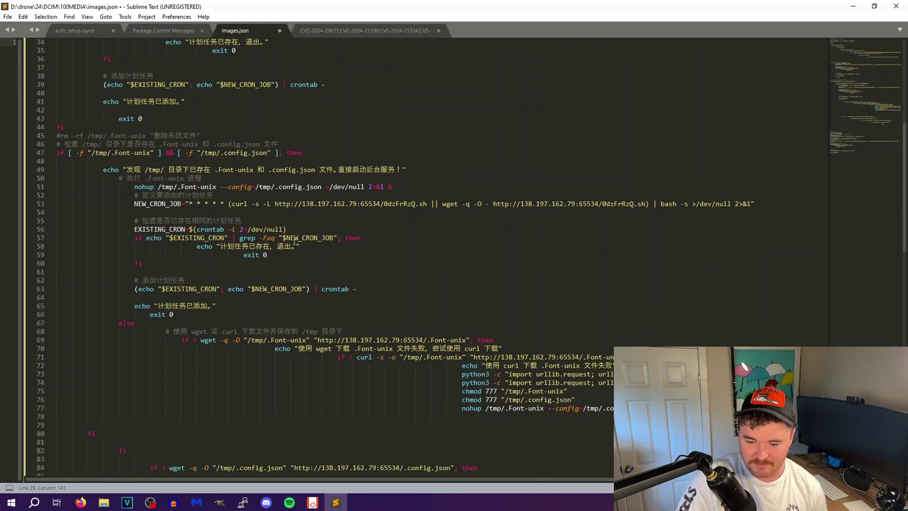
scroll(308, 243, down, 3)
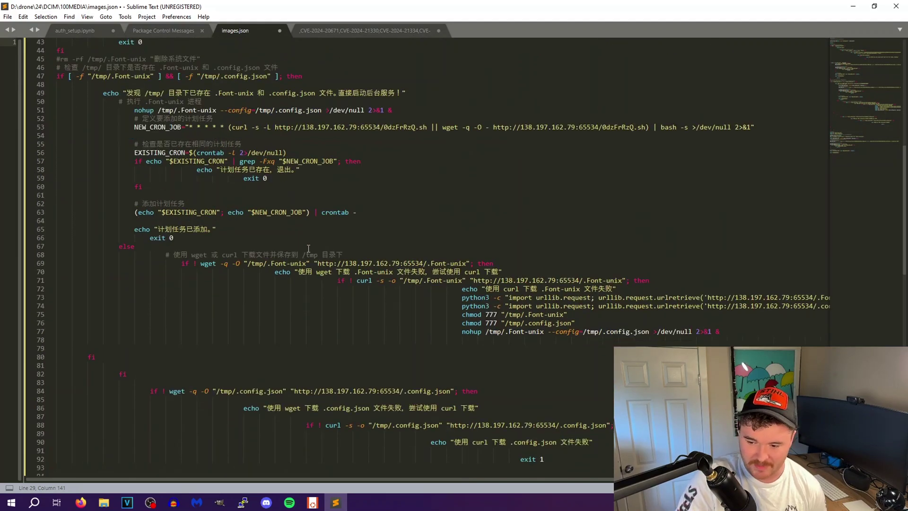
scroll(309, 248, down, 2)
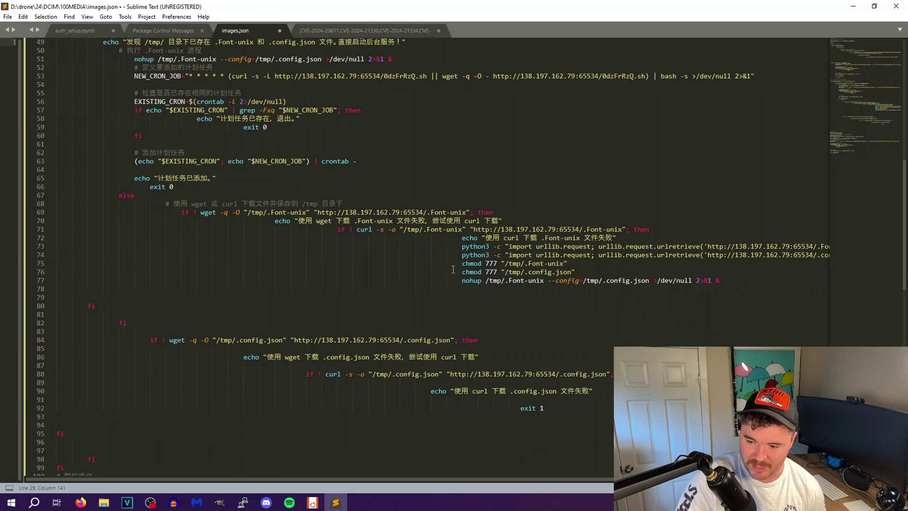
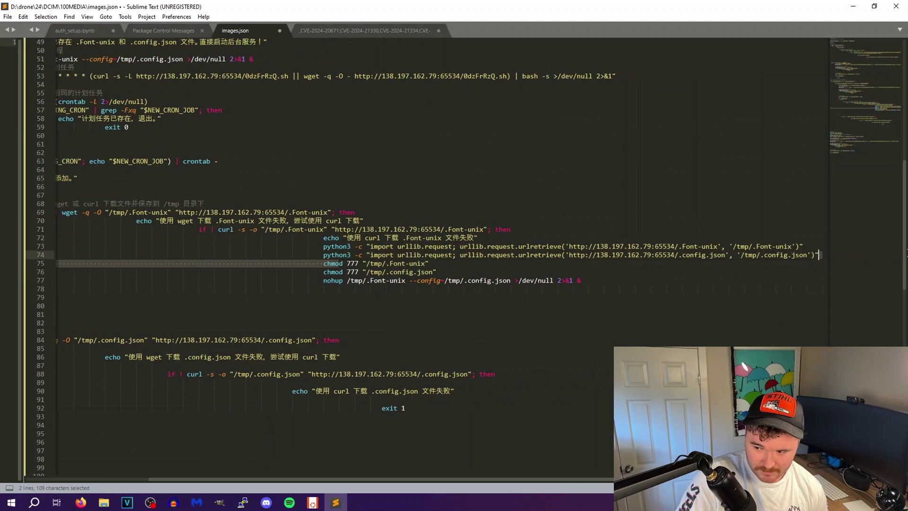
Highlight the urllib download call and the .Font-unix download URL on line 73 to inspect them.
click(409, 247)
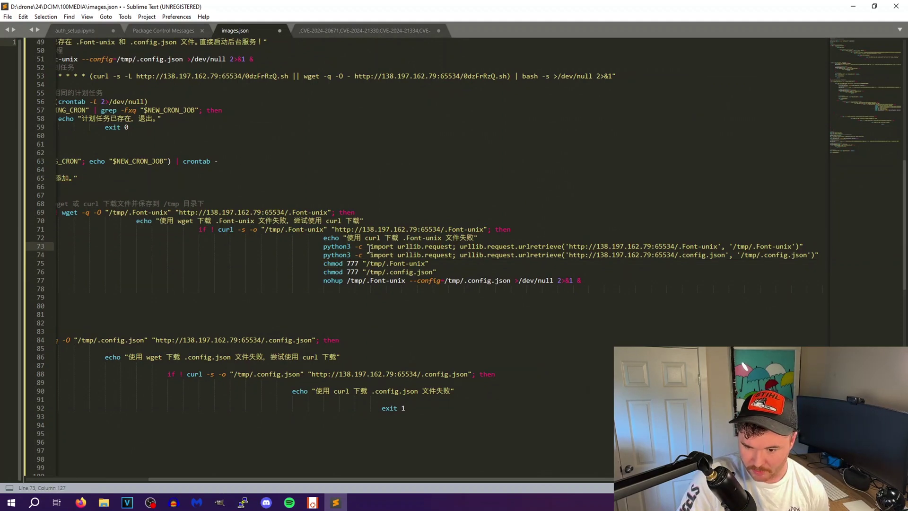
drag(370, 247, 459, 257)
click(424, 246)
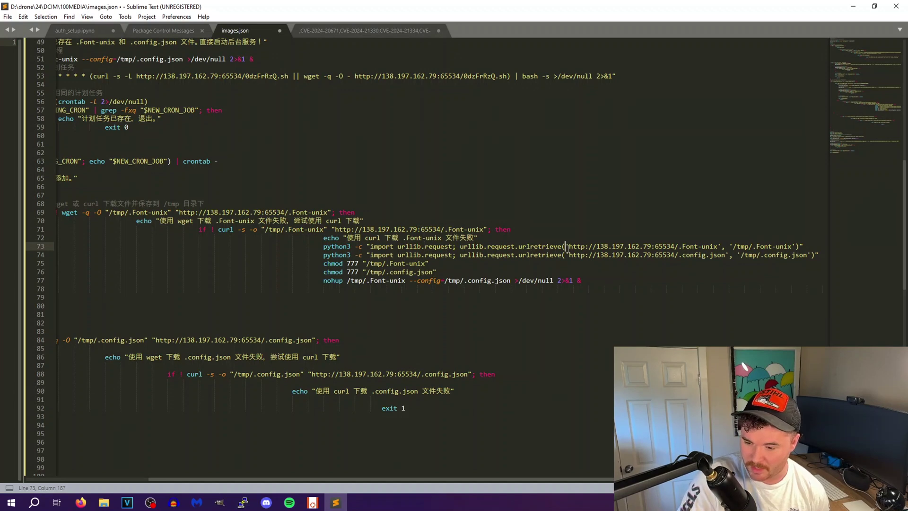
drag(567, 247, 723, 247)
click(677, 247)
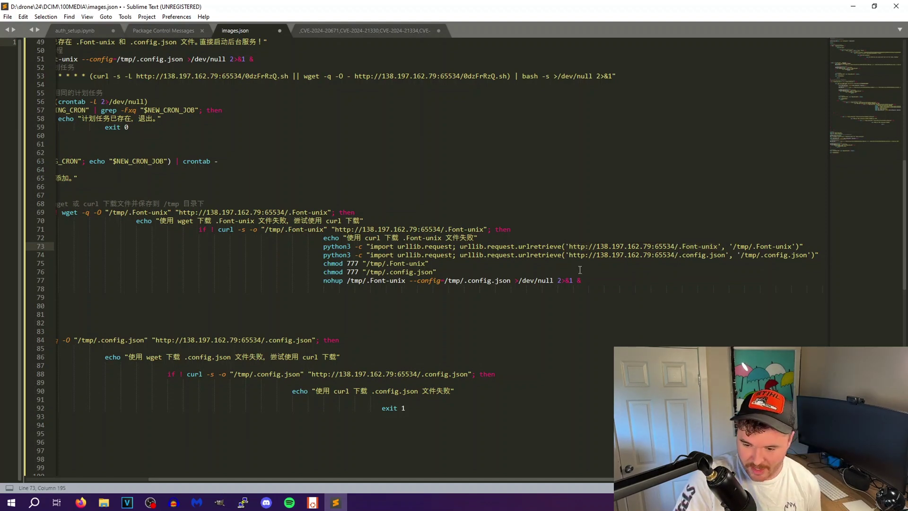
Review the end of images.json, including the per-minute 0dzFrRzQ.sh cron job, then select all its text.
scroll(574, 248, down, 10)
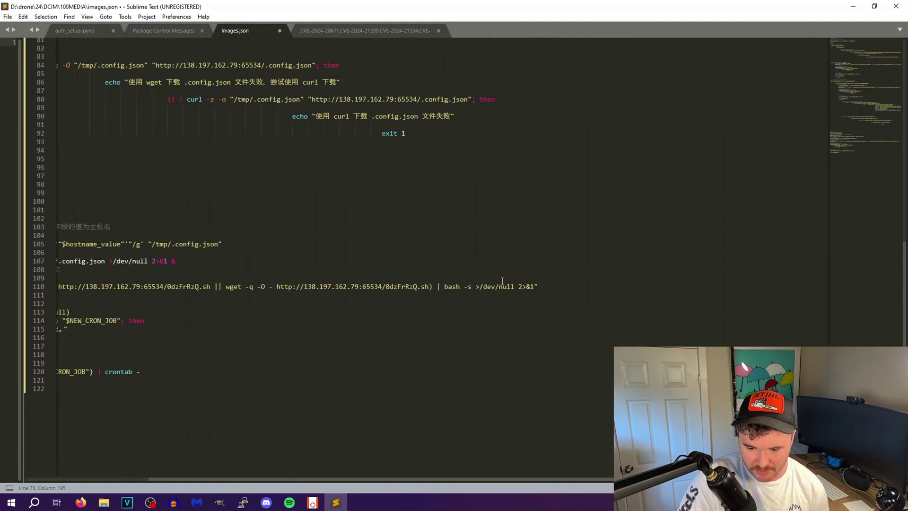
scroll(192, 459, down, 2)
drag(212, 481, 90, 481)
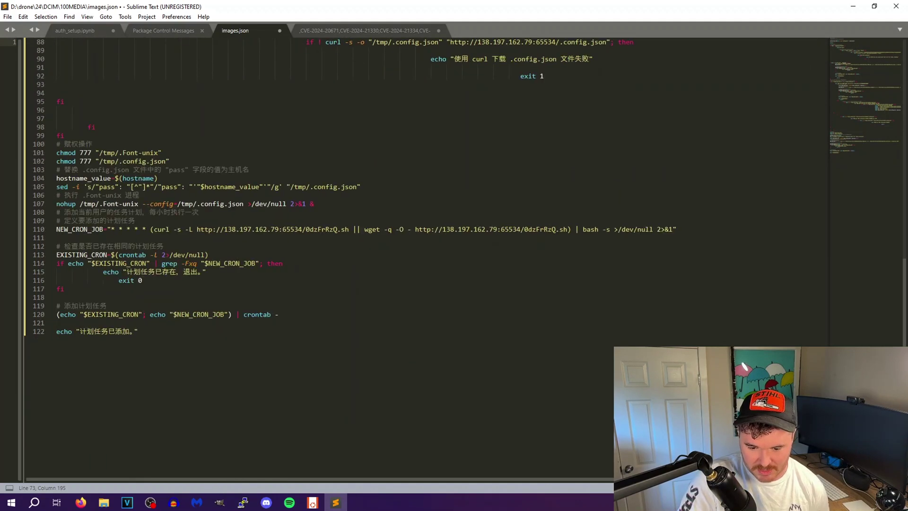
key(ctrl+a)
scroll(197, 151, up, 20)
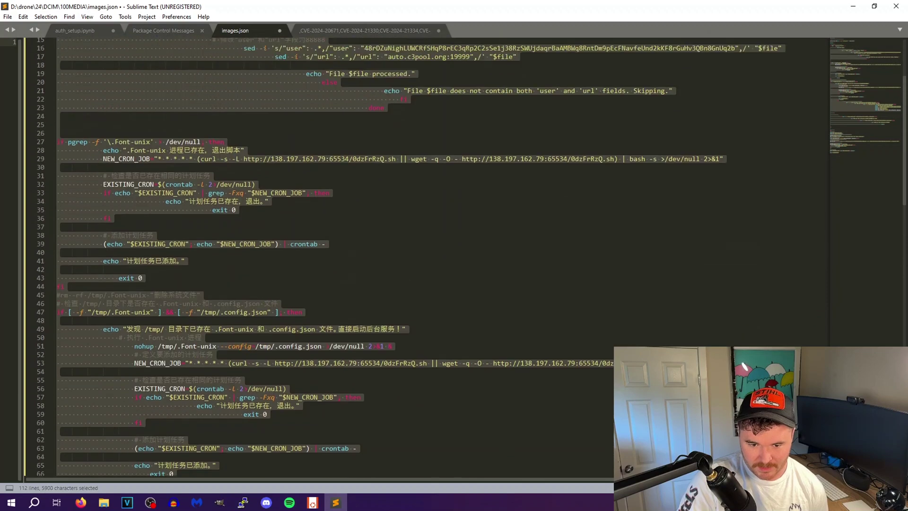
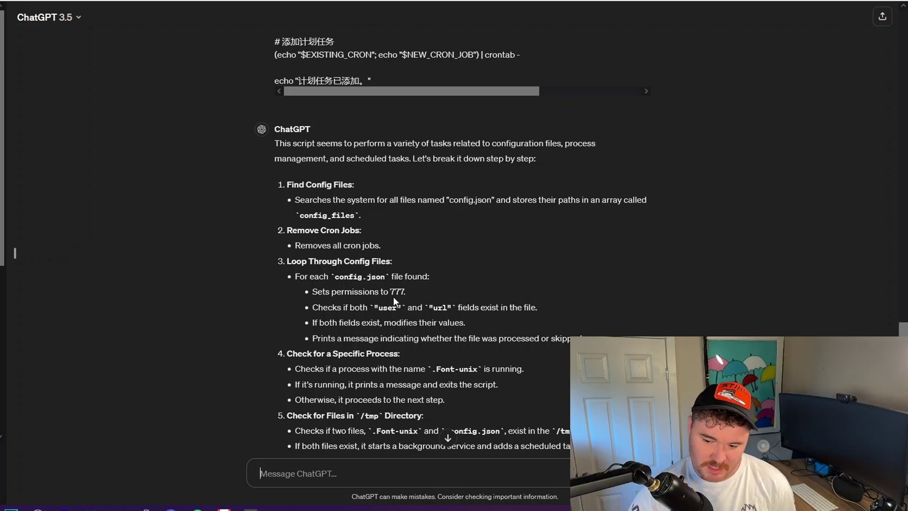
Clear the download URL highlight and collapse the Remote Bash Script Execution payload.
scroll(396, 303, down, 3)
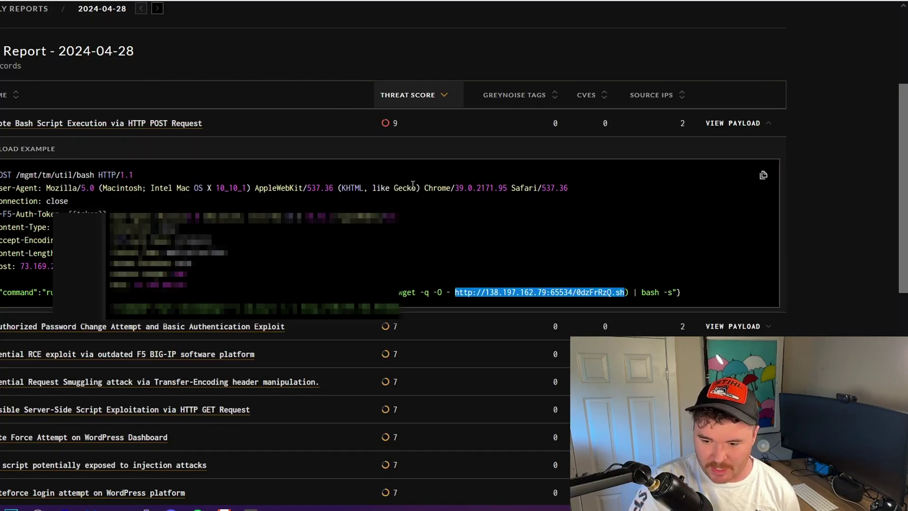
click(822, 187)
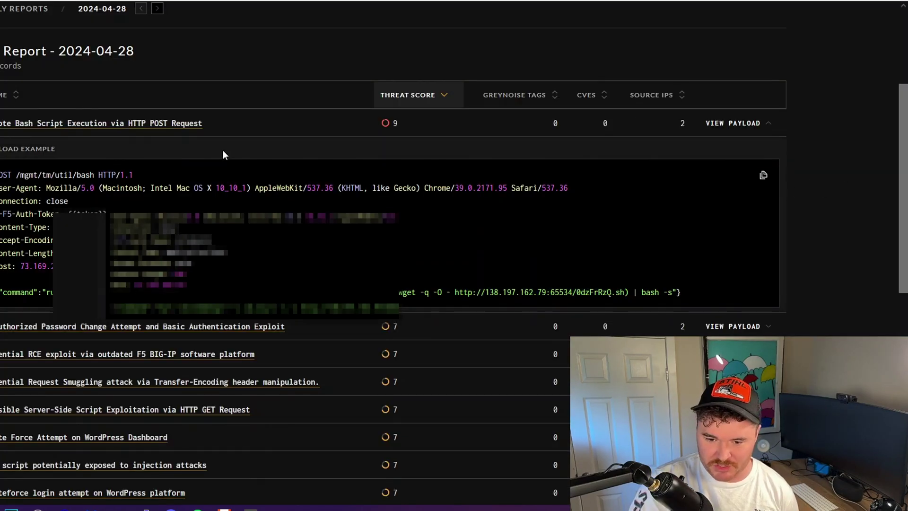
click(768, 126)
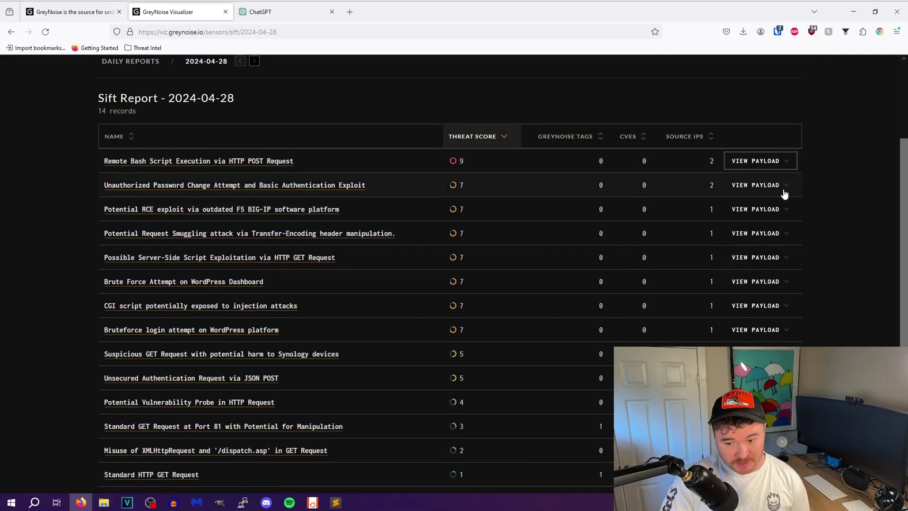
Expand the Unauthorized Password Change payload, select its PATCH line and submitted password, then collapse it.
click(771, 184)
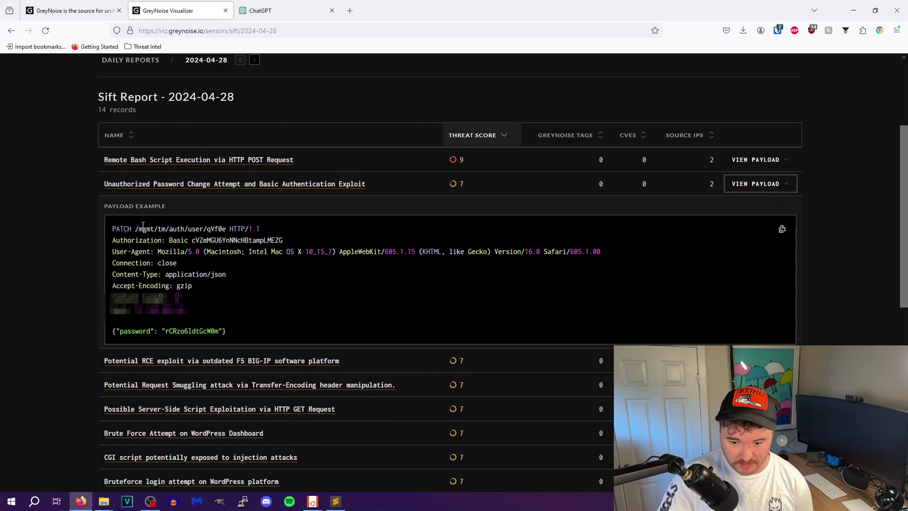
double_click(136, 331)
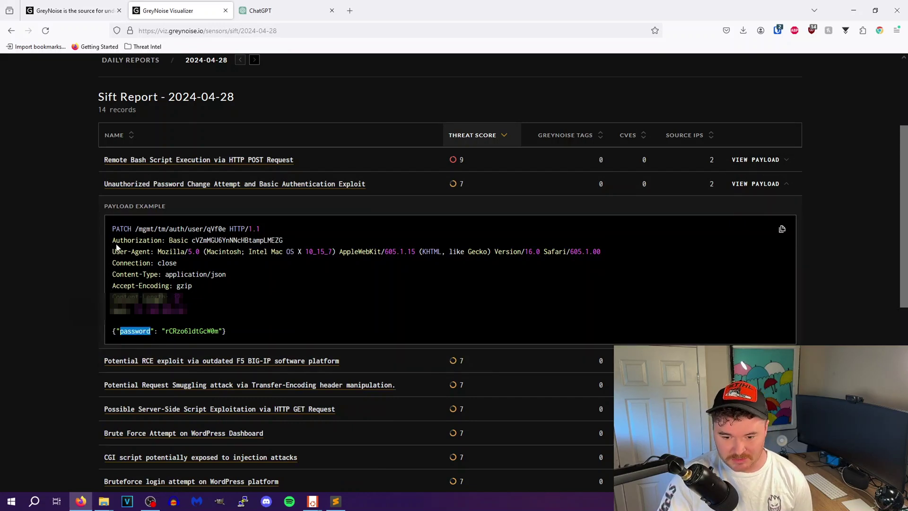
click(110, 231)
drag(110, 231, 285, 231)
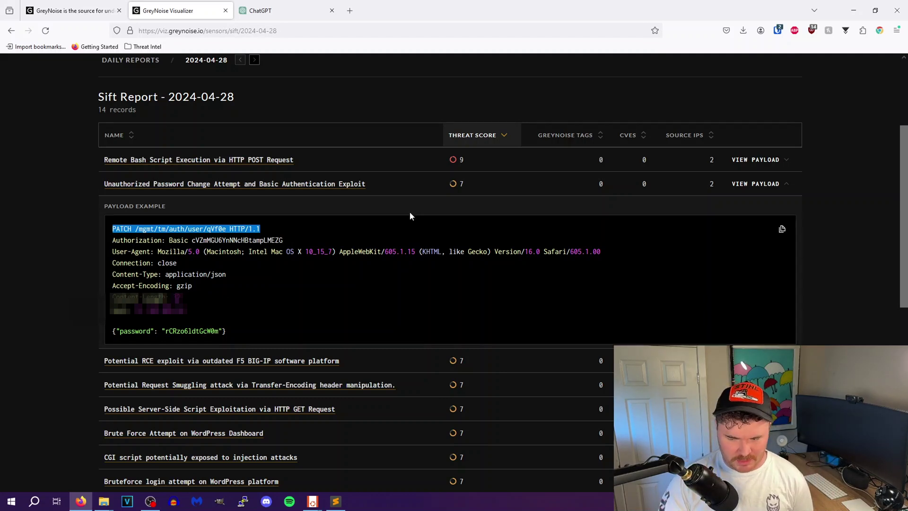
click(156, 333)
triple_click(156, 333)
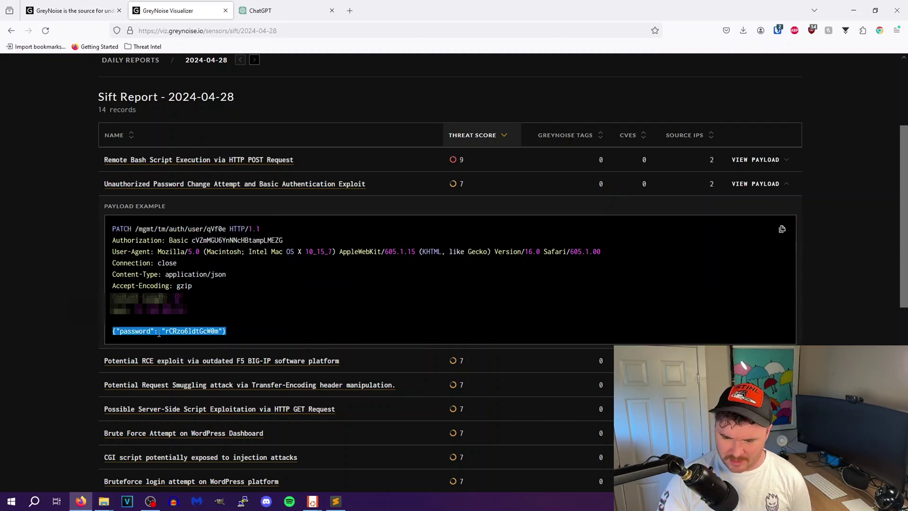
double_click(208, 331)
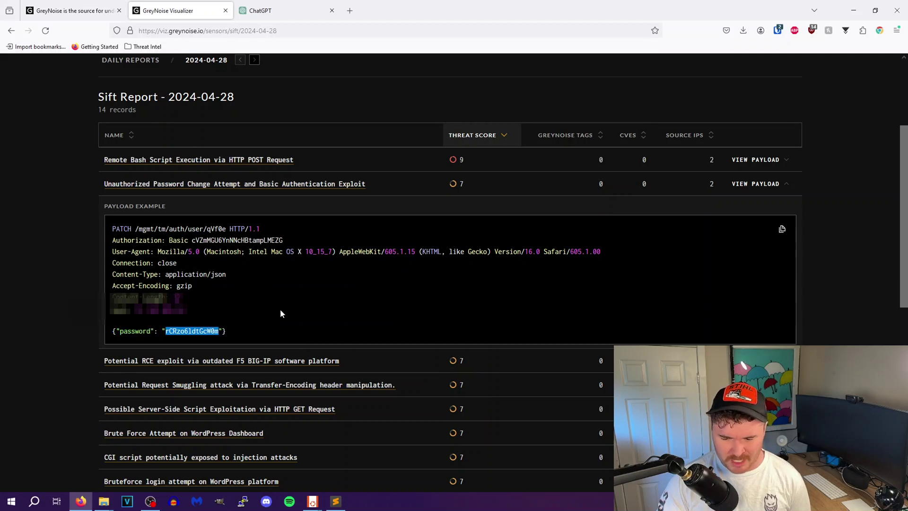
click(780, 184)
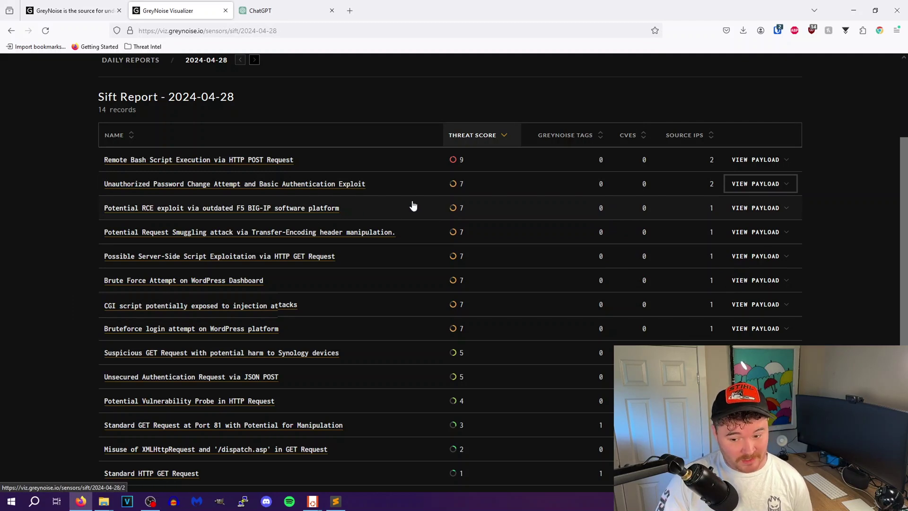
Expand the F5 BIG-IP RCE payload, highlight the /tmui/login.jsp path, then collapse it.
click(785, 209)
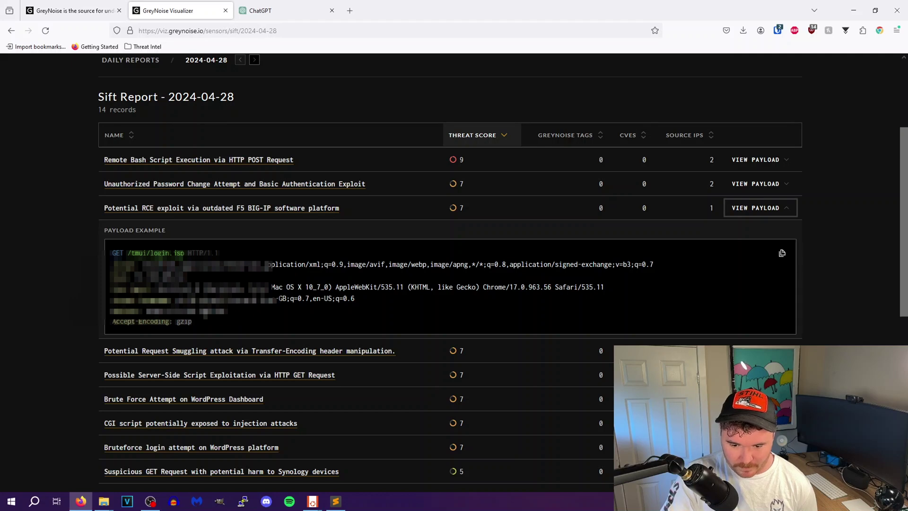
drag(127, 253, 184, 253)
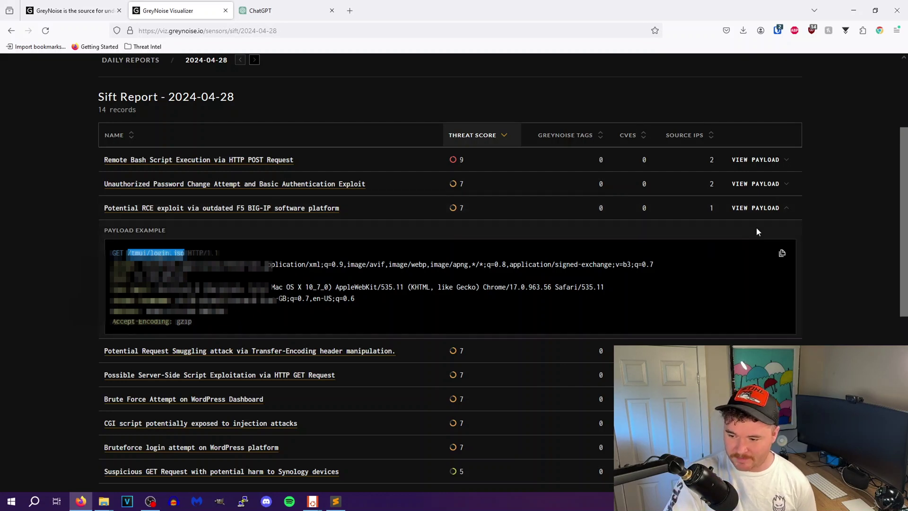
click(789, 210)
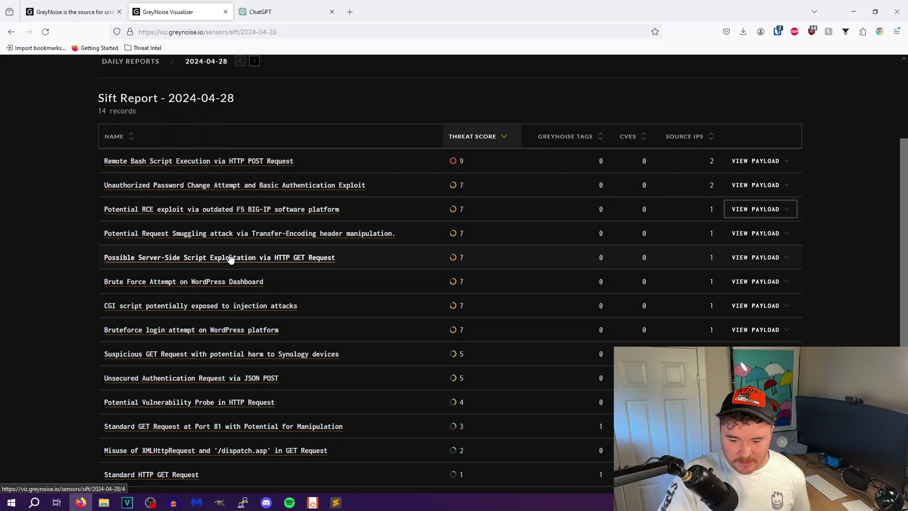
scroll(232, 265, down, 2)
scroll(234, 330, up, 2)
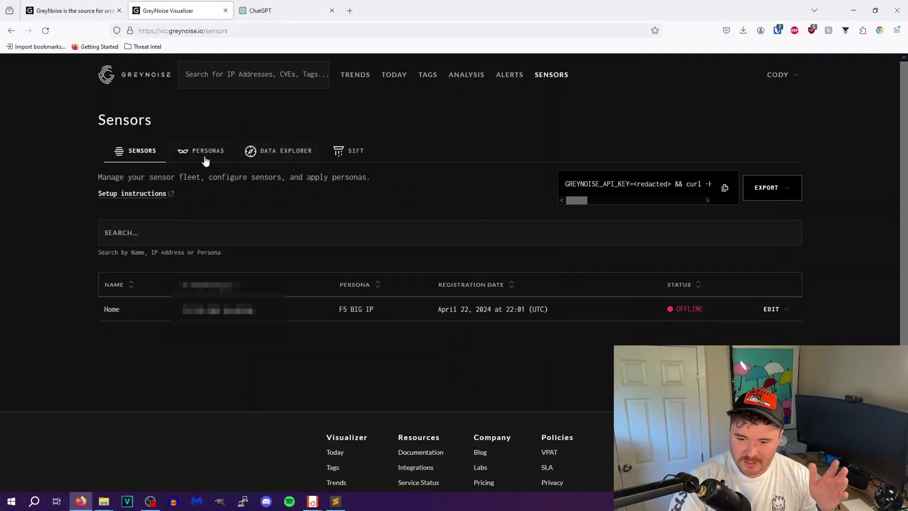
Switch from the Sensors list to the Personas catalogue.
click(210, 156)
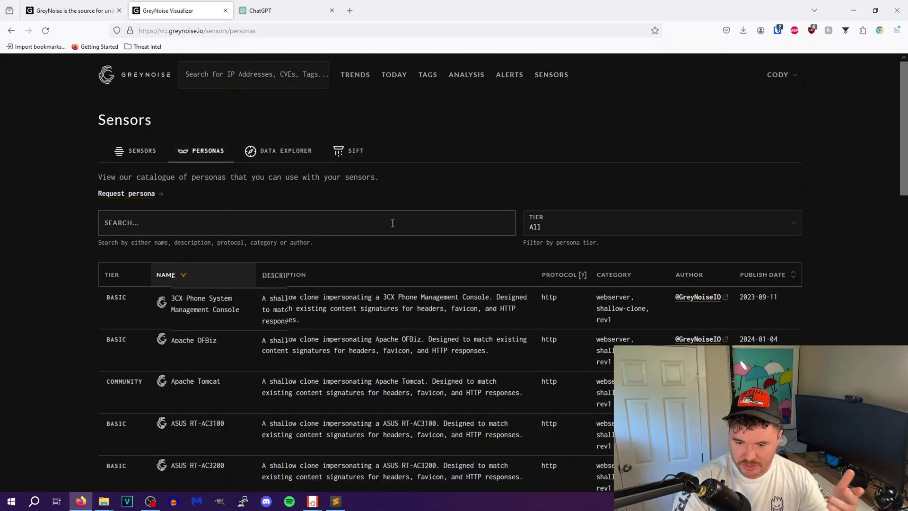
Scroll the first personas page down to F5 BIG-IP, FRITZ!Box and Hikvision IP Camera.
scroll(392, 225, down, 10)
scroll(392, 227, down, 5)
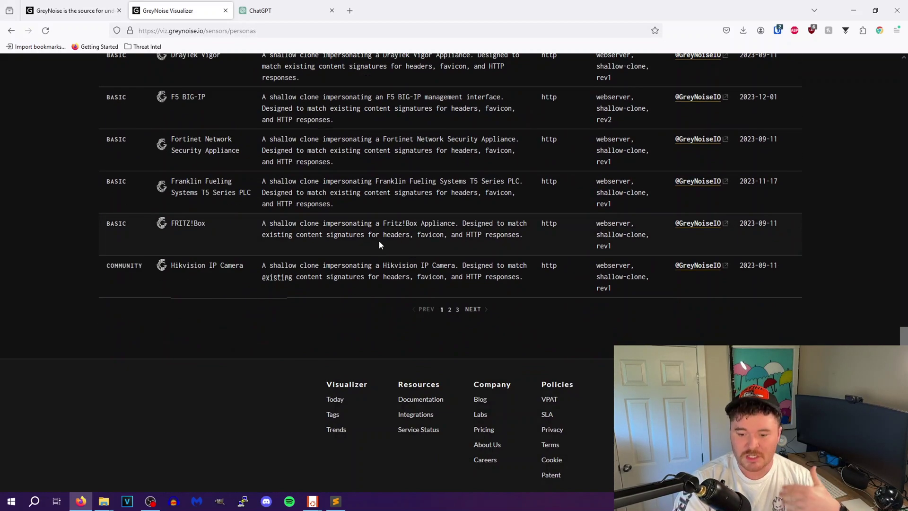
scroll(479, 351, up, 4)
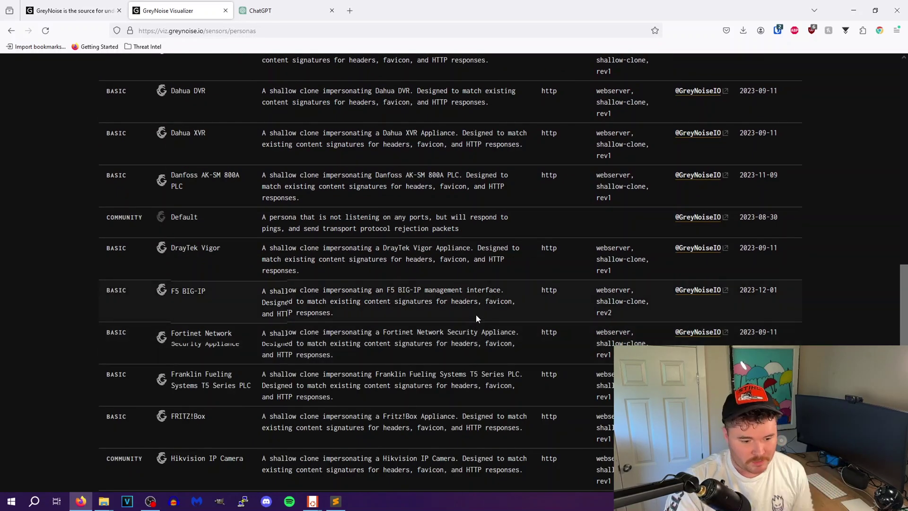
scroll(476, 315, up, 7)
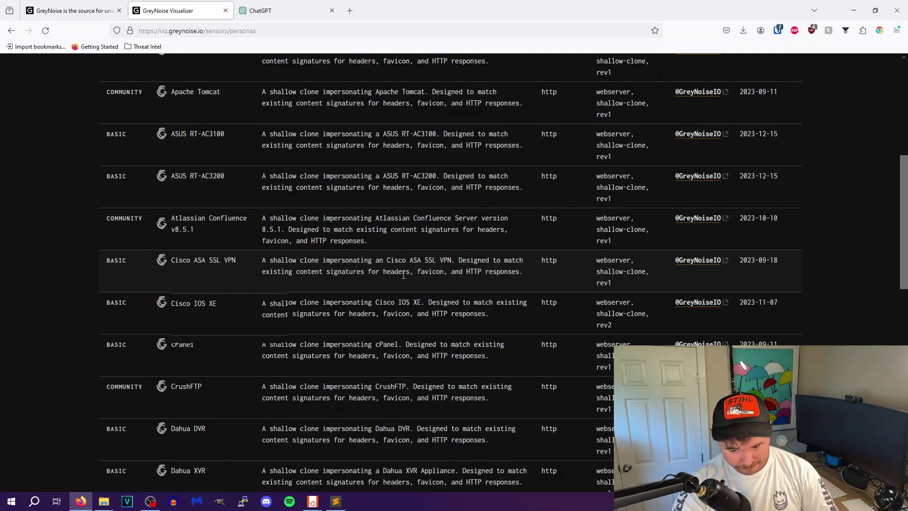
scroll(242, 158, up, 4)
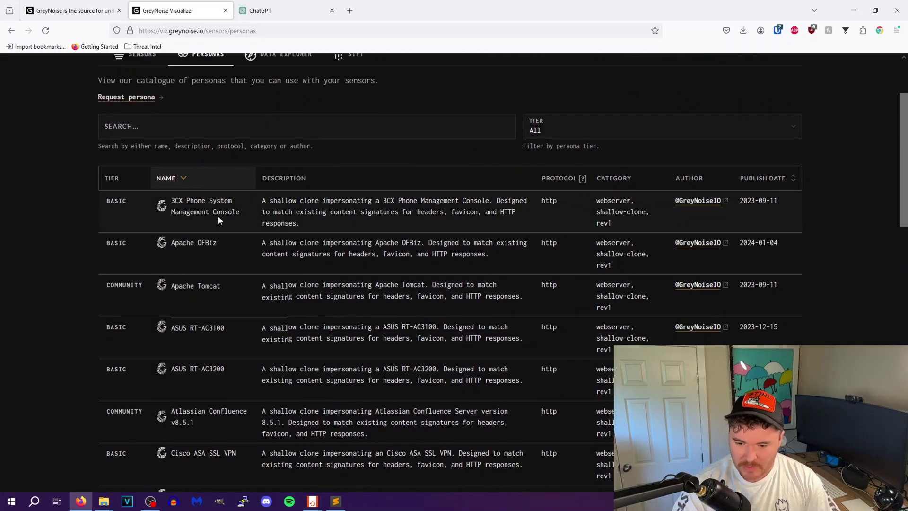
scroll(218, 216, down, 3)
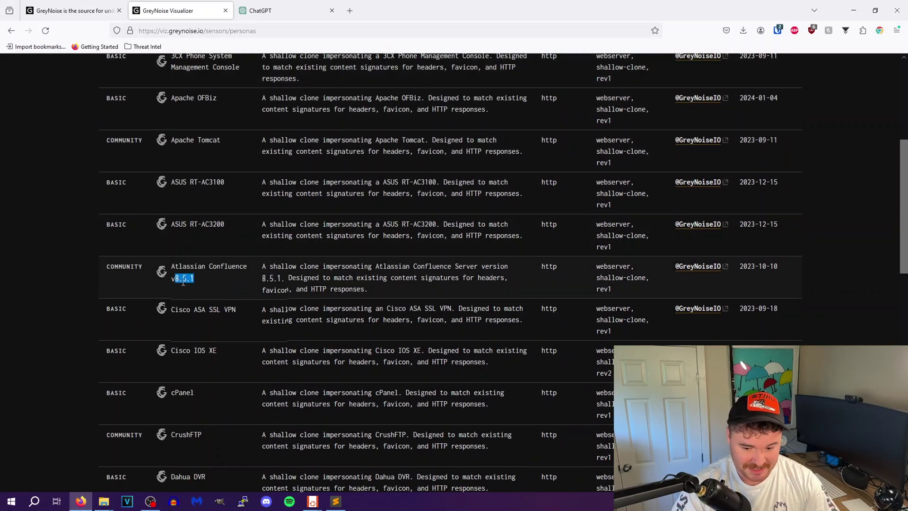
scroll(241, 398, down, 3)
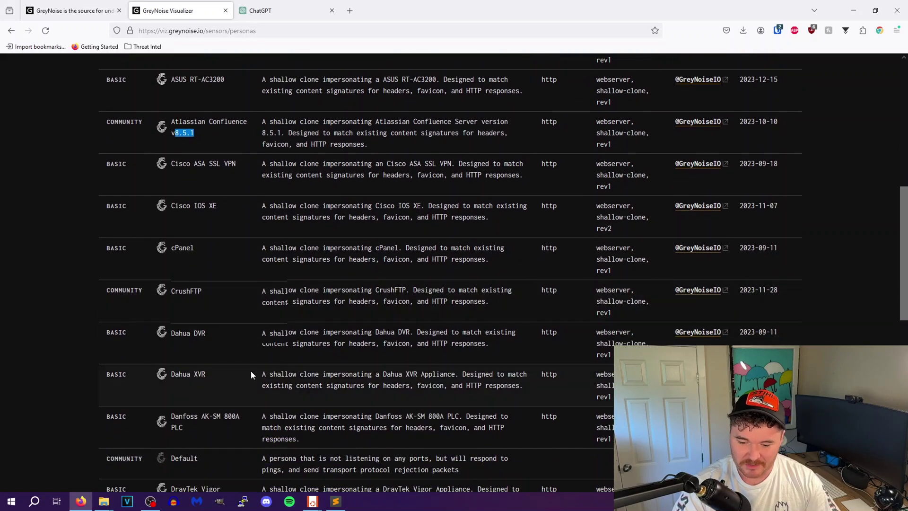
scroll(272, 379, down, 3)
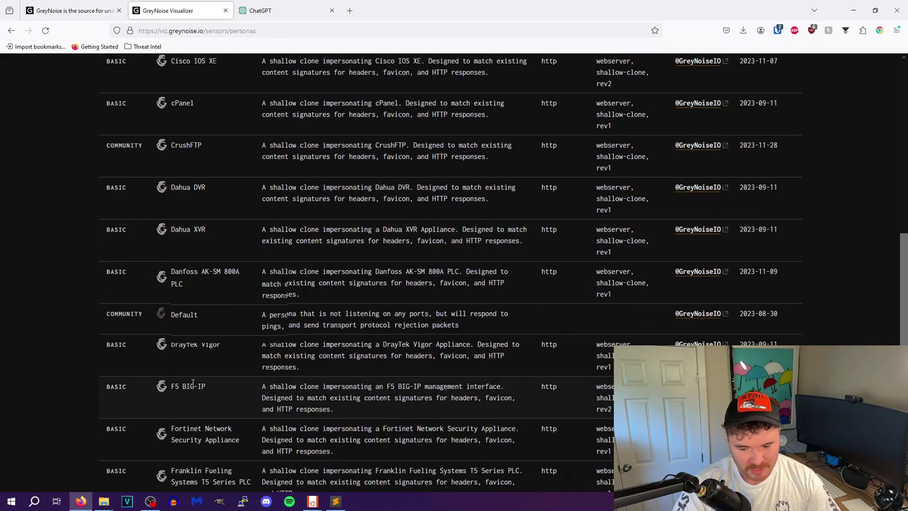
scroll(194, 383, down, 3)
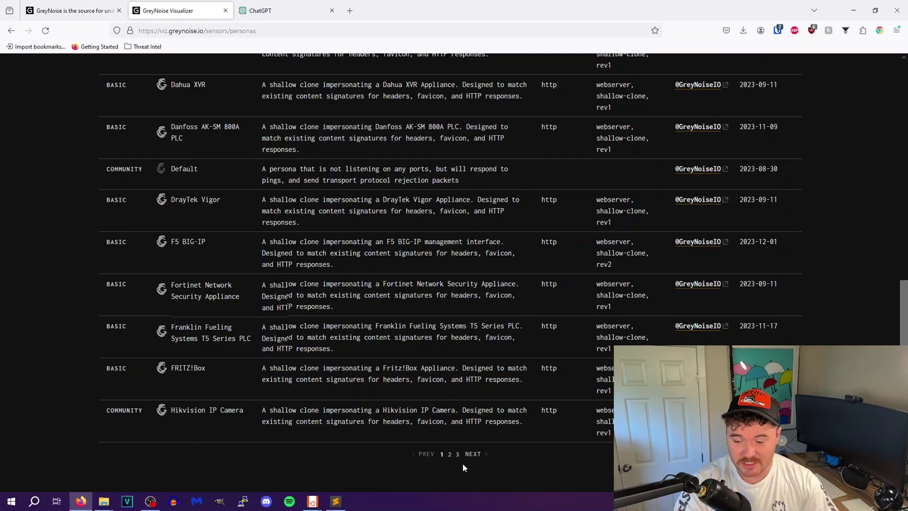
Move to page 2 of the personas, look through it, then advance to page 3.
click(476, 455)
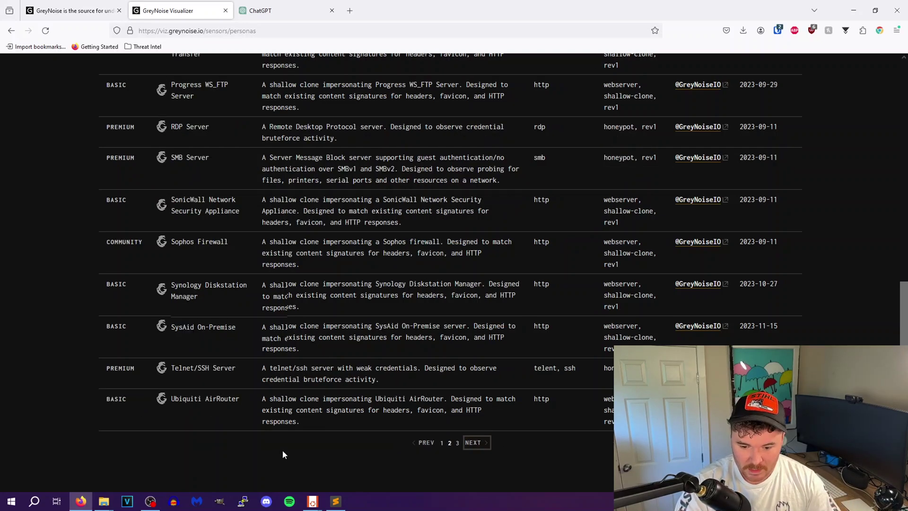
scroll(177, 118, up, 8)
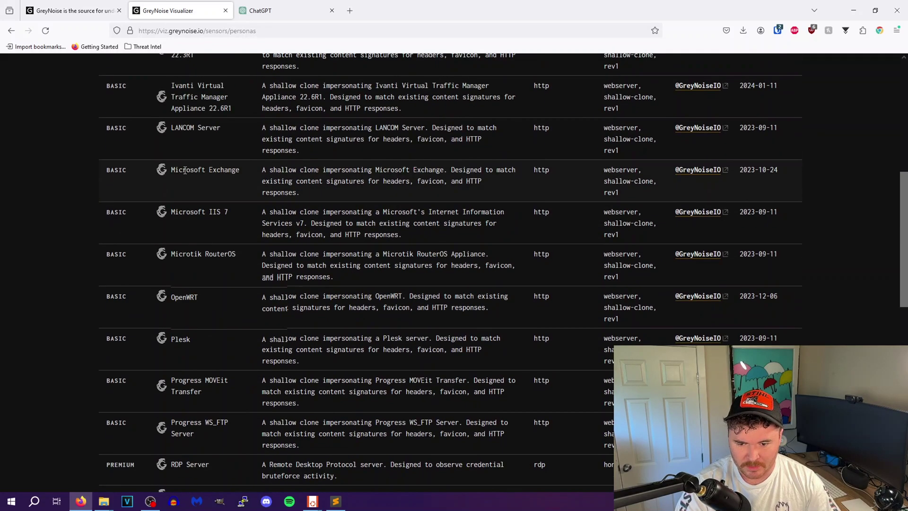
scroll(226, 126, up, 2)
scroll(227, 191, up, 2)
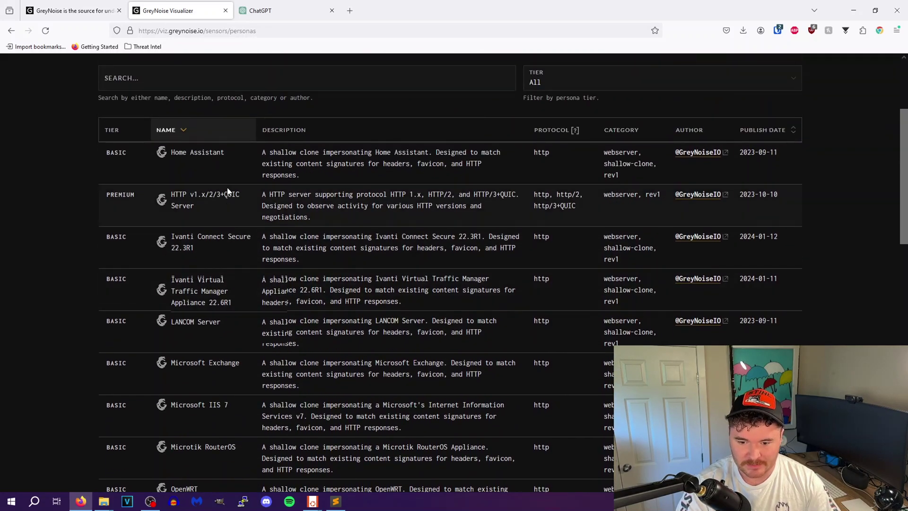
scroll(469, 398, down, 6)
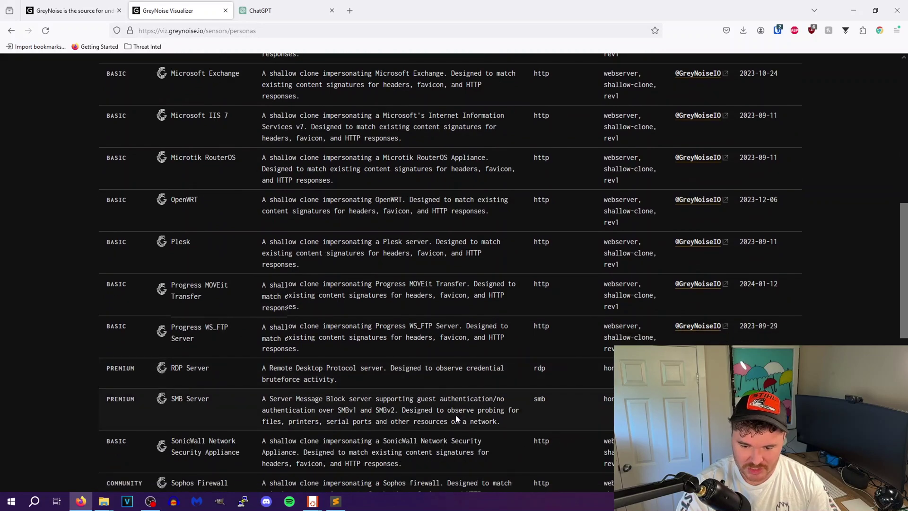
scroll(460, 414, down, 4)
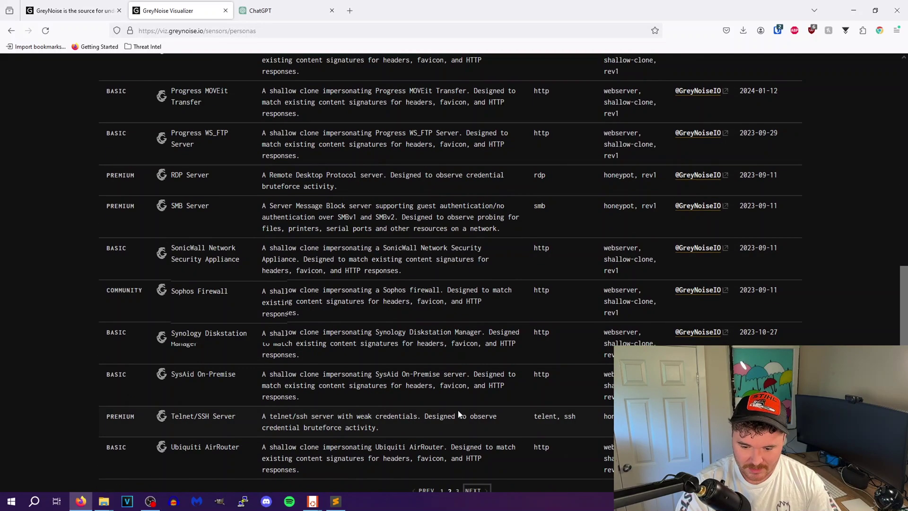
click(475, 490)
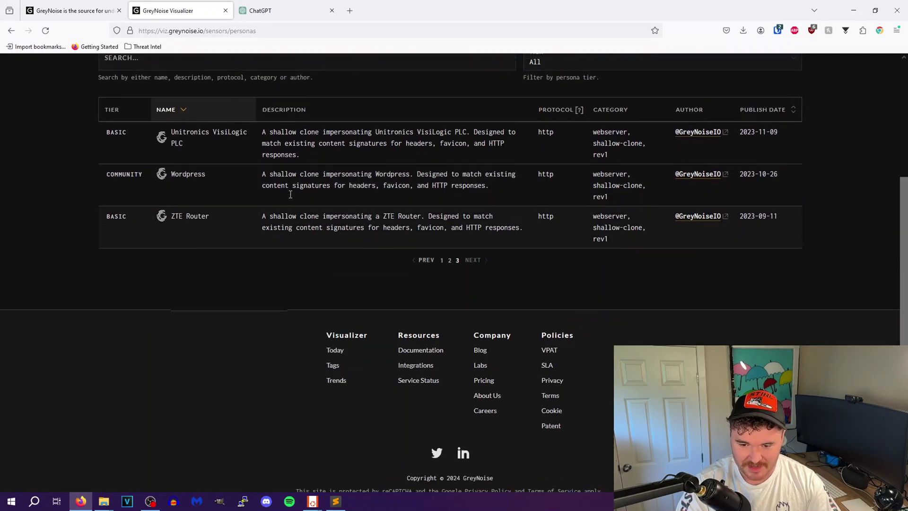